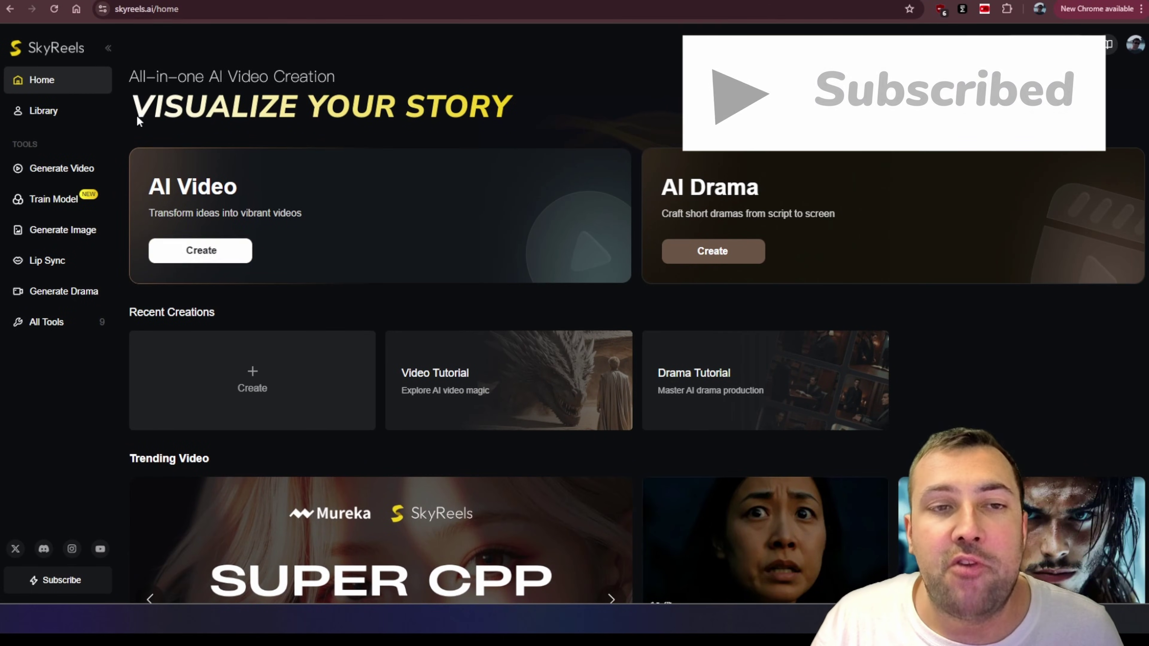
# Step: Browse the full tools list, return home and start a new AI Video
pyautogui.click(56, 331)
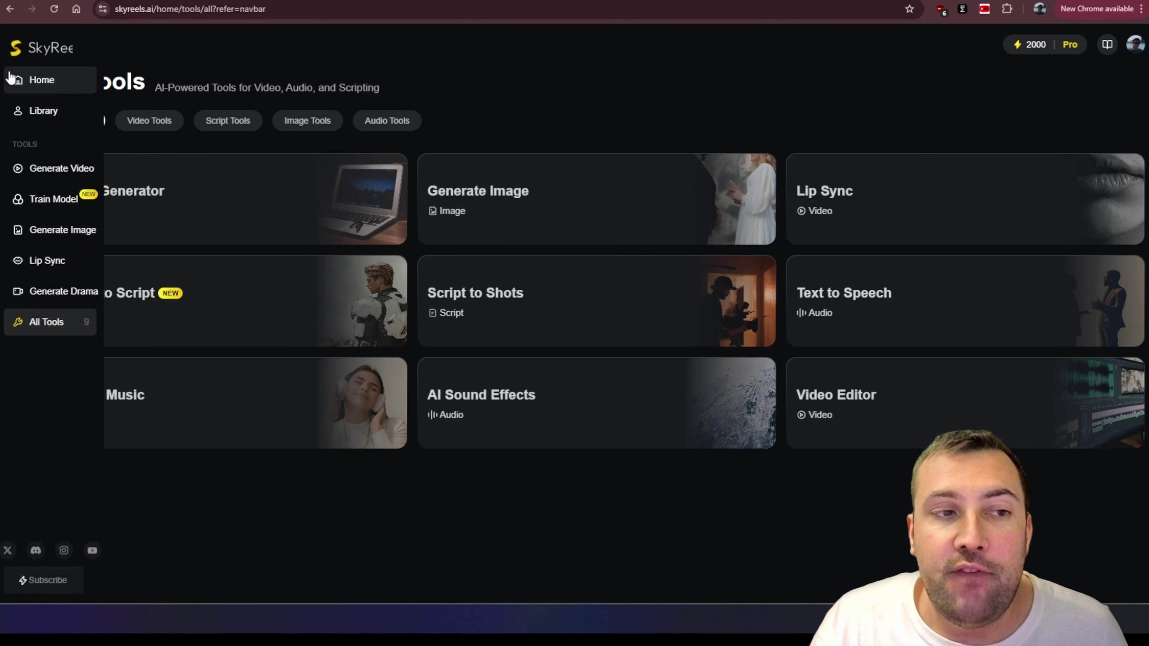
pyautogui.click(41, 79)
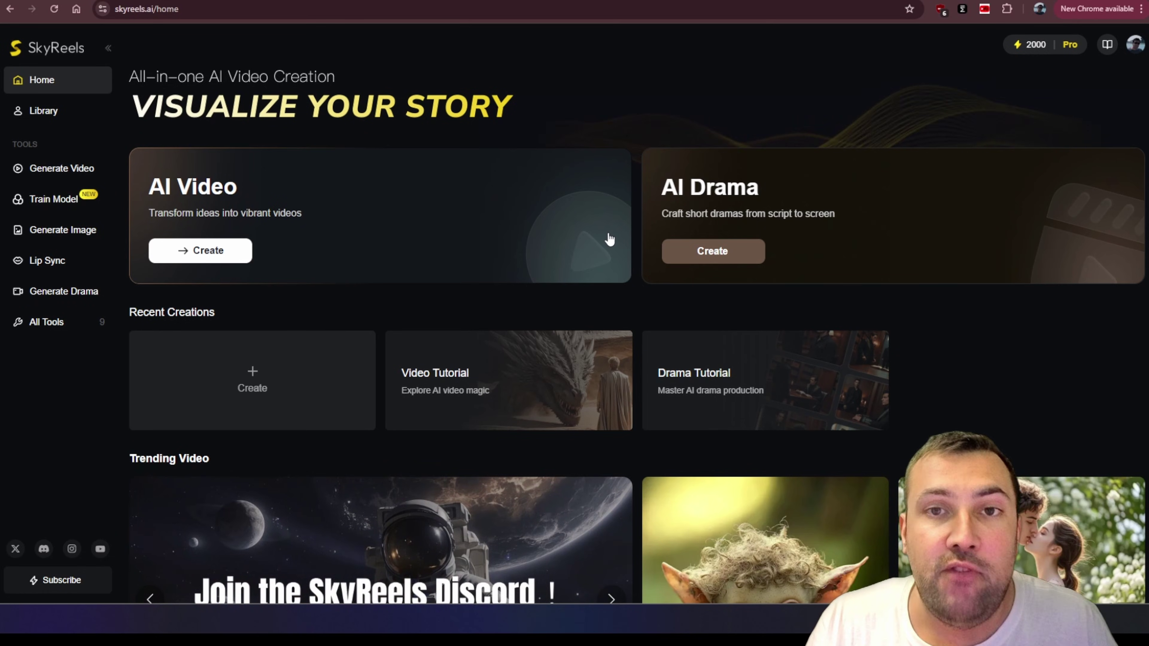
pyautogui.click(218, 252)
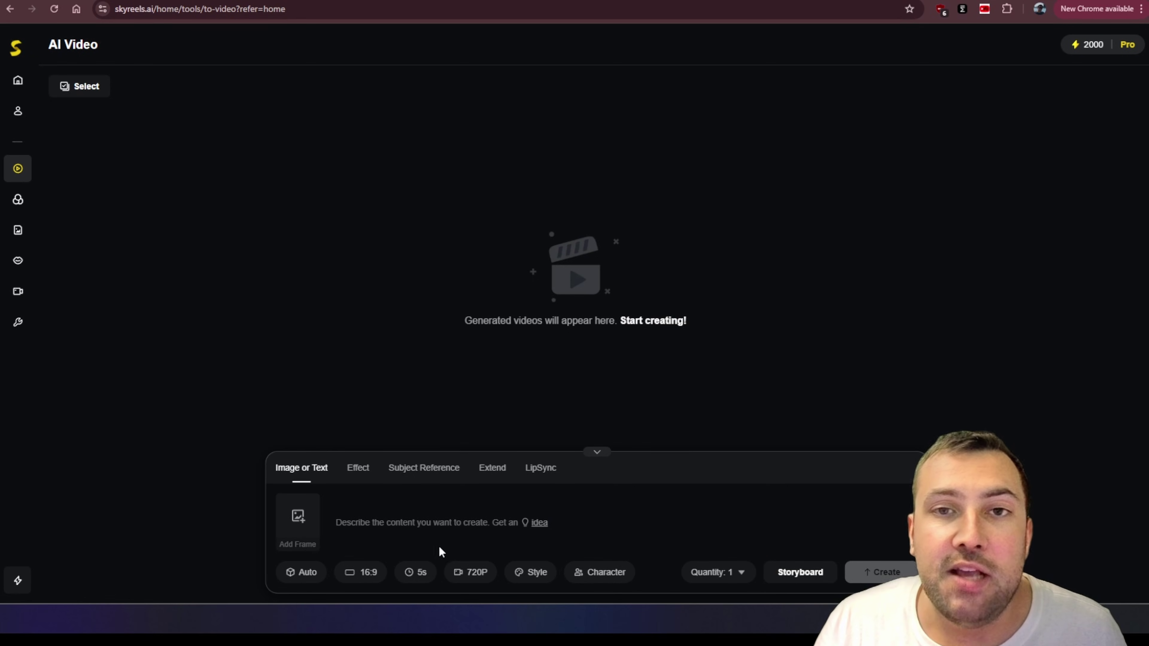
# Step: Enter the prompt 'a pig flying over a farm' after checking the frame image options
pyautogui.click(361, 522)
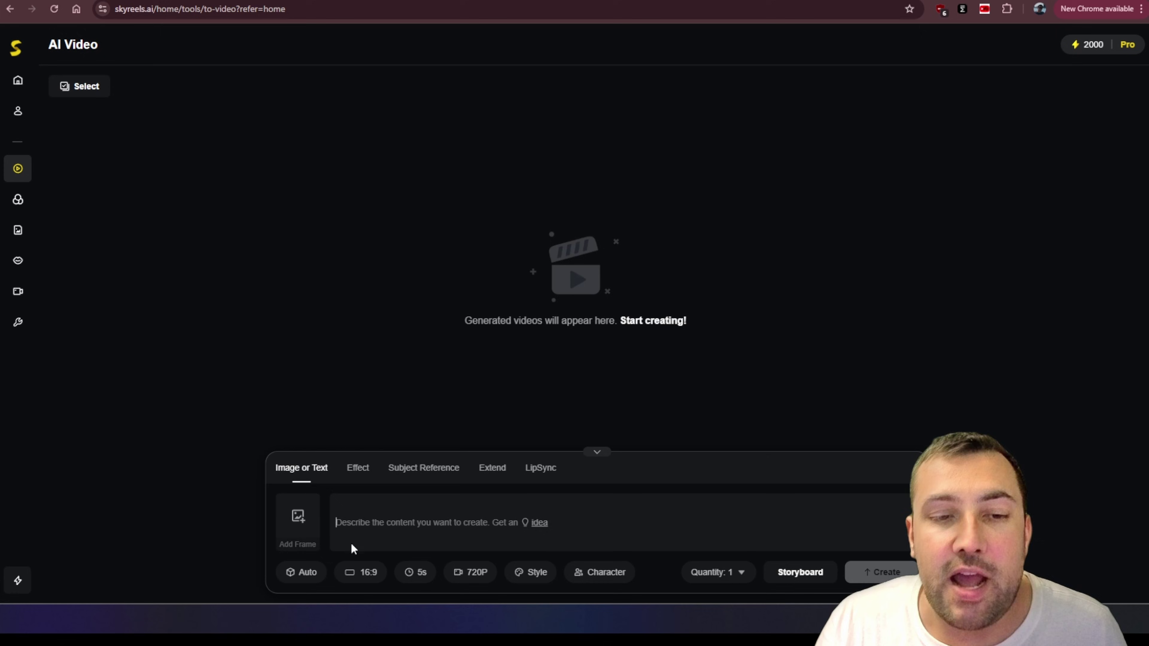
pyautogui.click(298, 539)
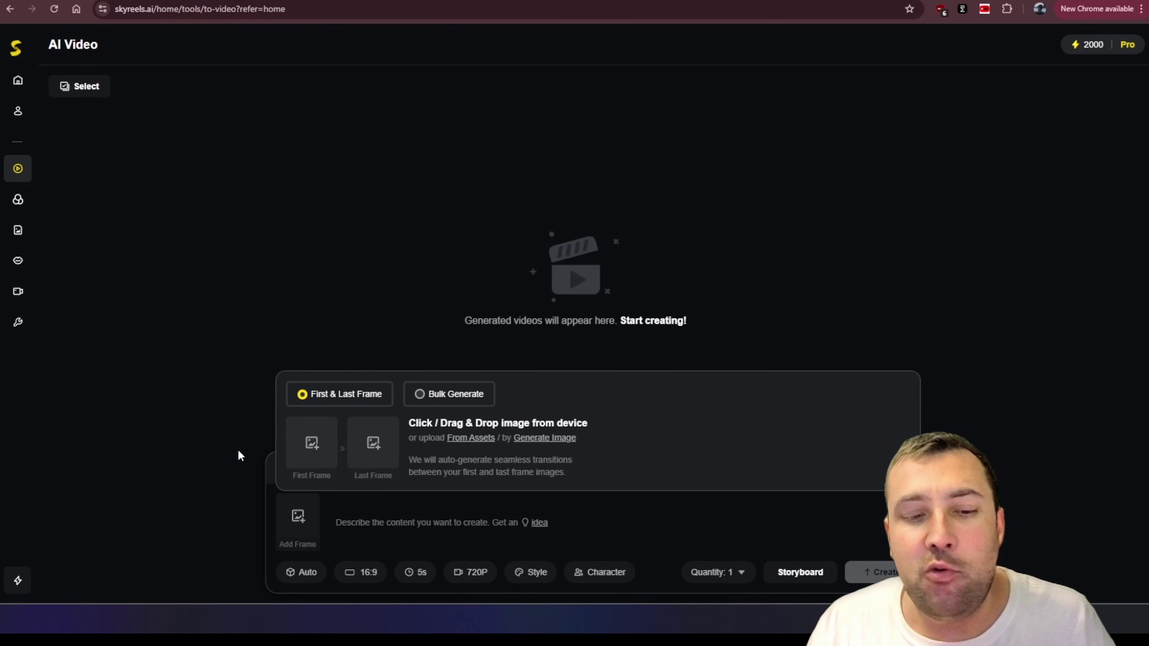
pyautogui.click(441, 543)
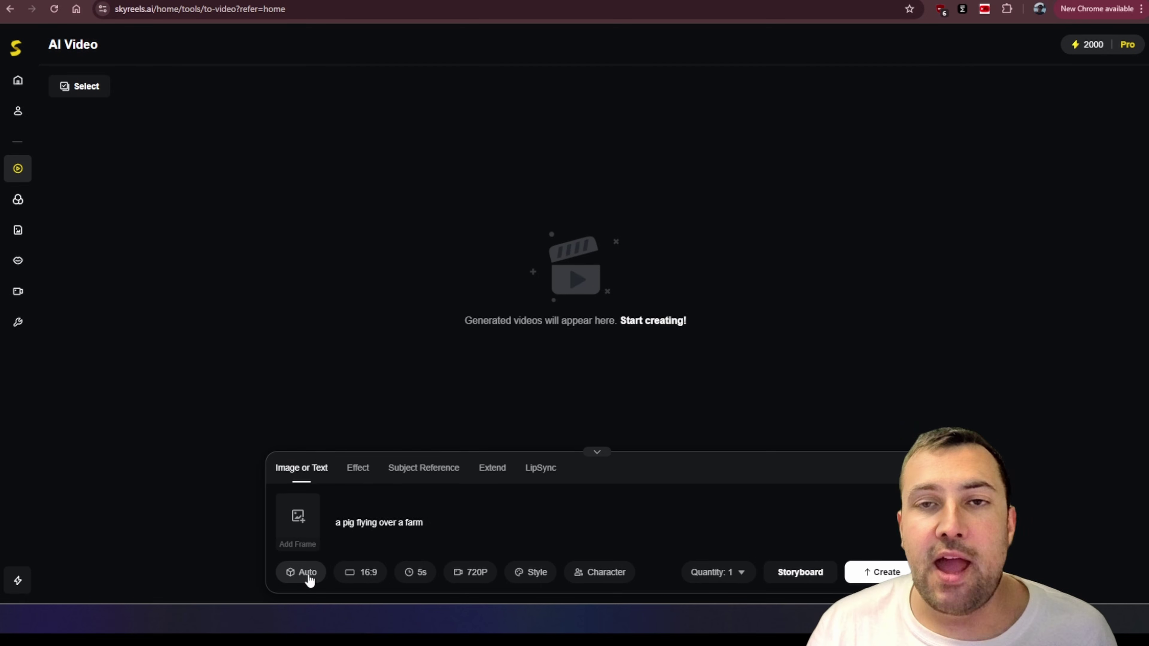
# Step: Review the mode, aspect ratio, duration and resolution options, keeping 5s duration
pyautogui.click(307, 572)
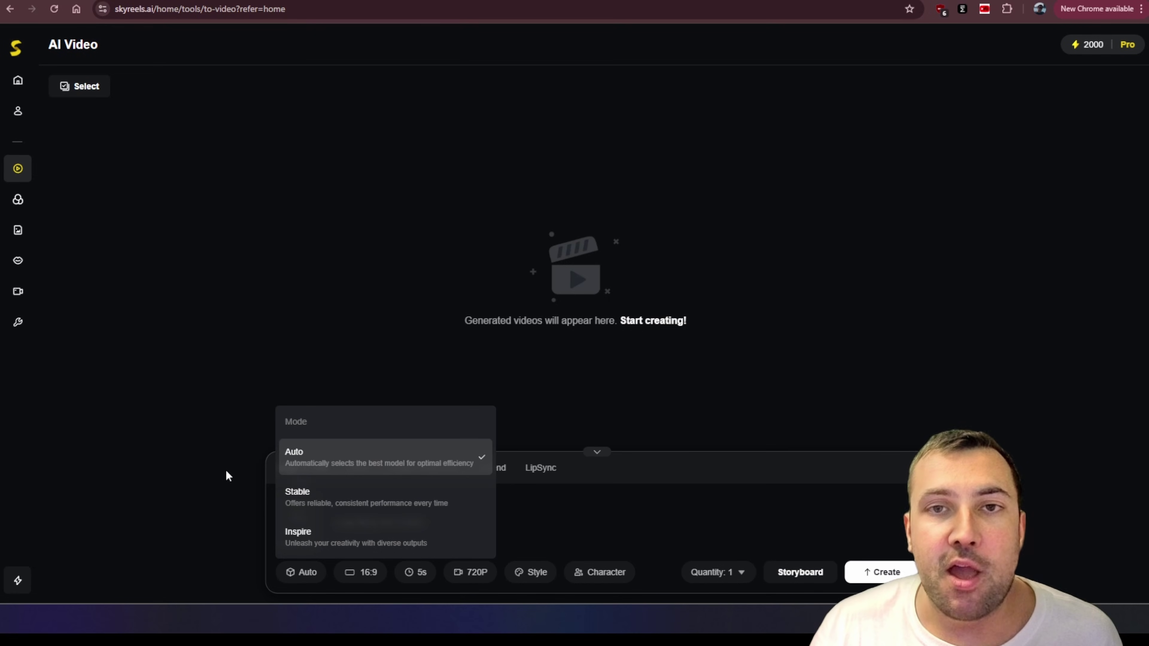
pyautogui.click(372, 576)
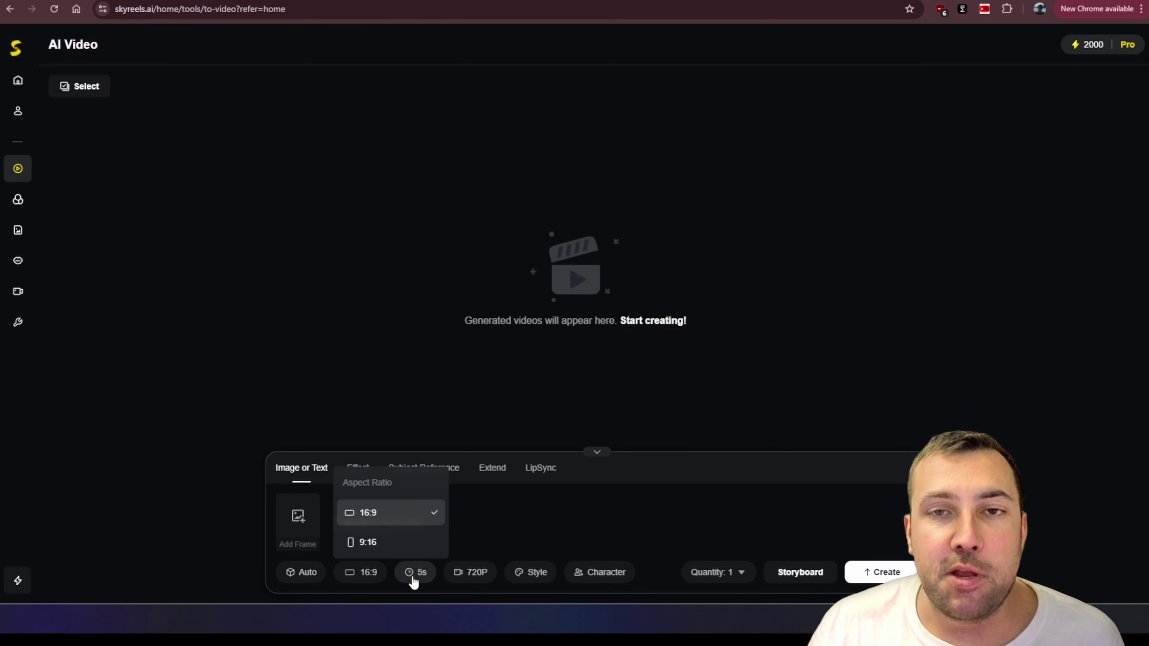
pyautogui.click(416, 575)
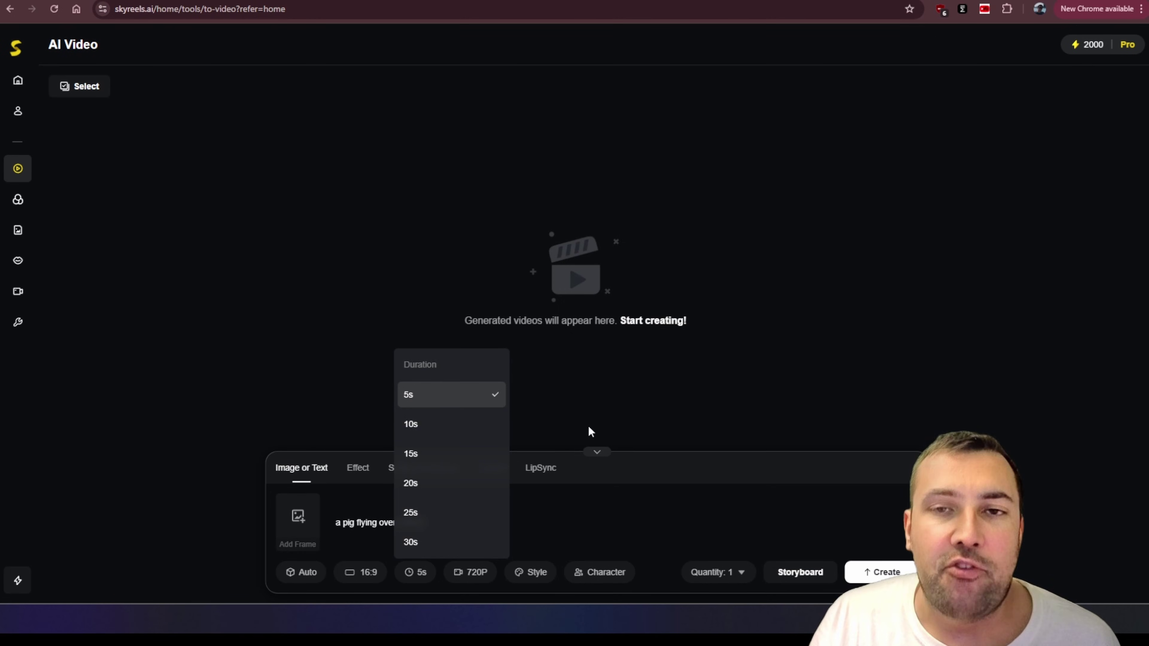
pyautogui.click(579, 426)
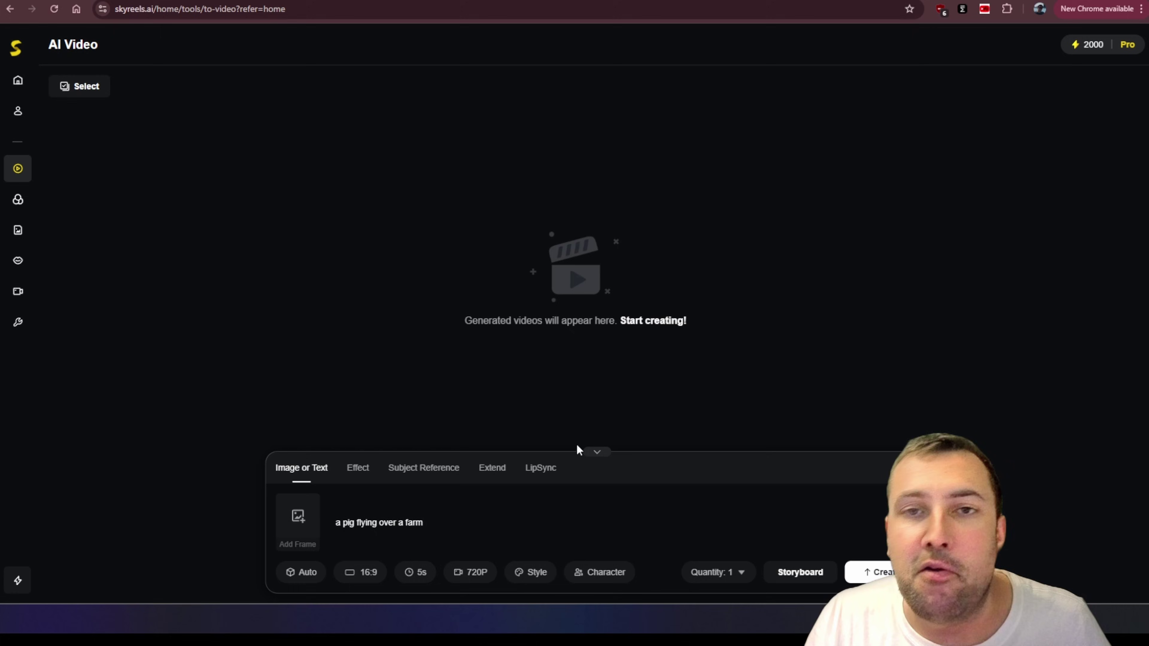
pyautogui.click(478, 574)
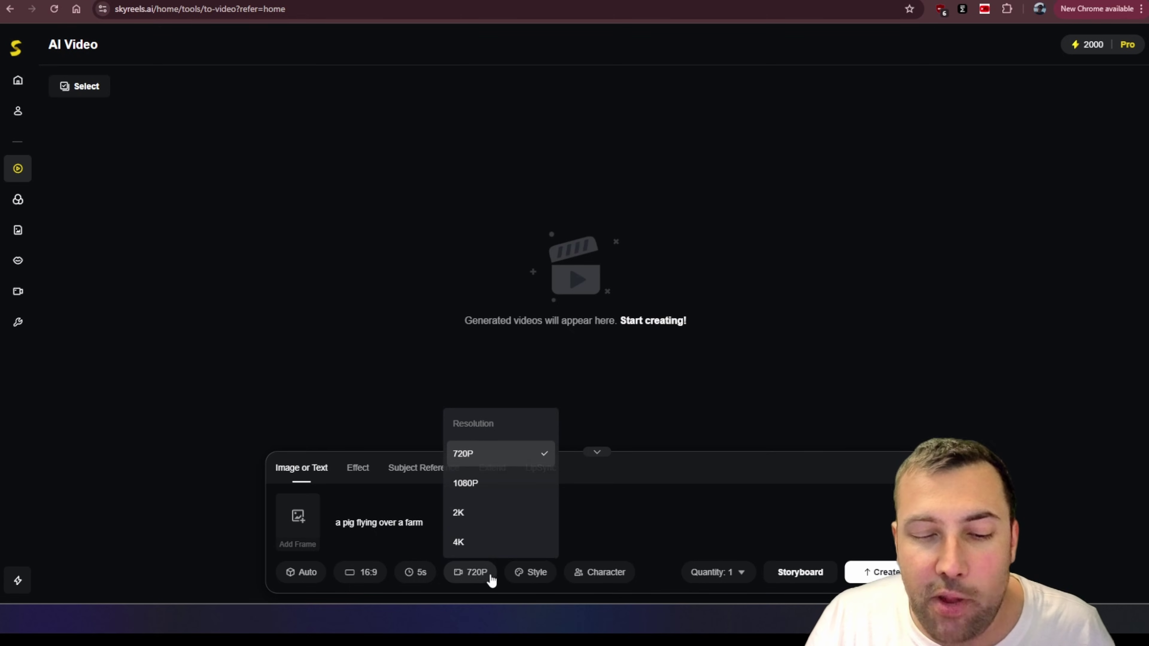
# Step: Apply the 3D Cartoon style, set quantity to 2 videos and generate
pyautogui.click(533, 573)
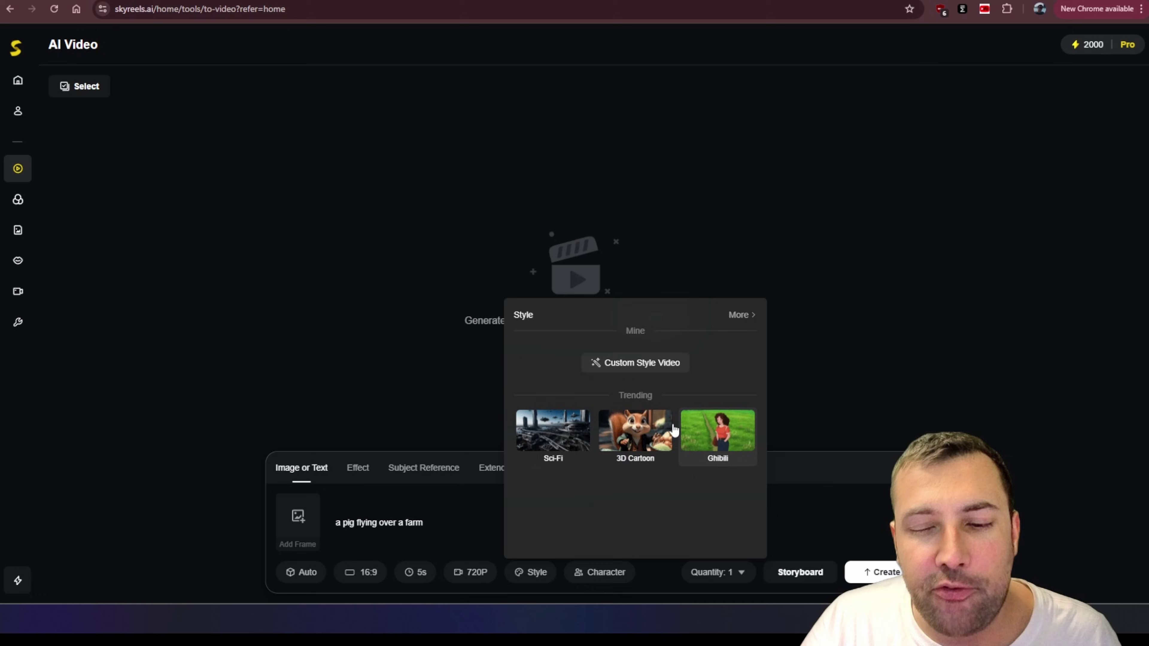
pyautogui.click(635, 430)
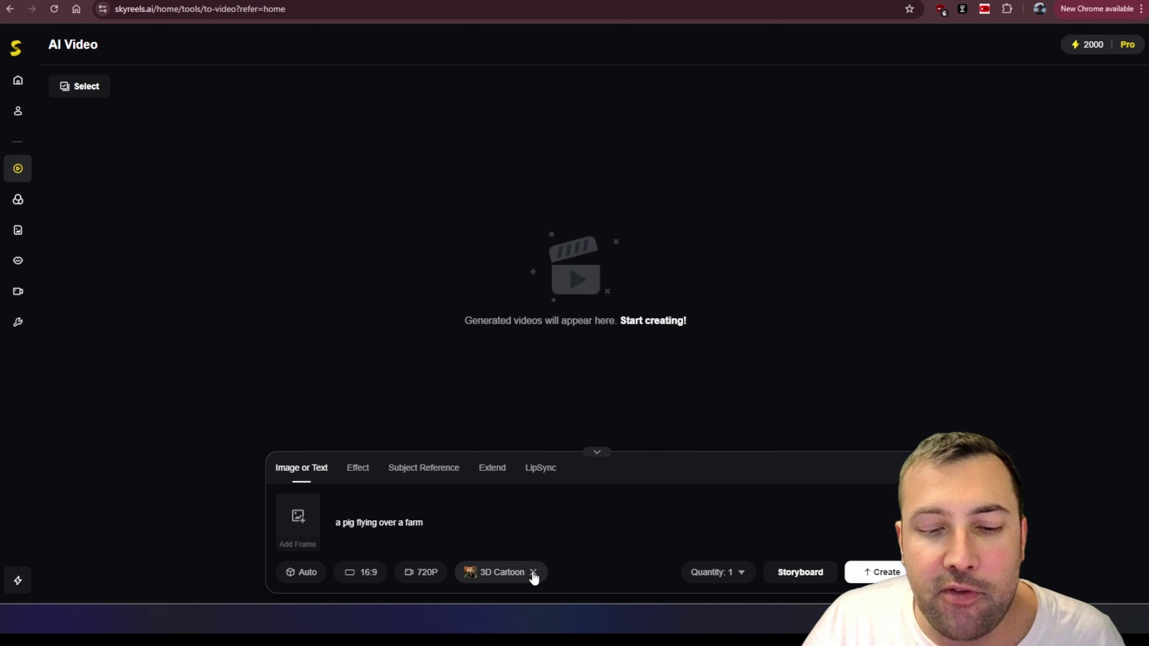
pyautogui.click(719, 572)
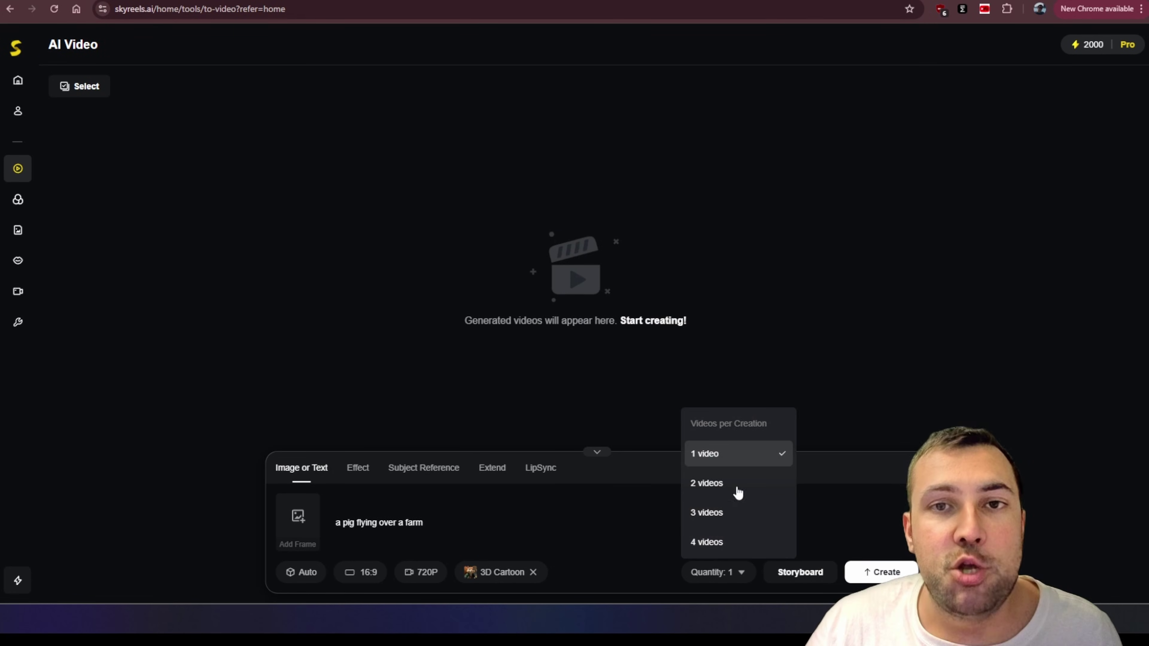
pyautogui.click(745, 489)
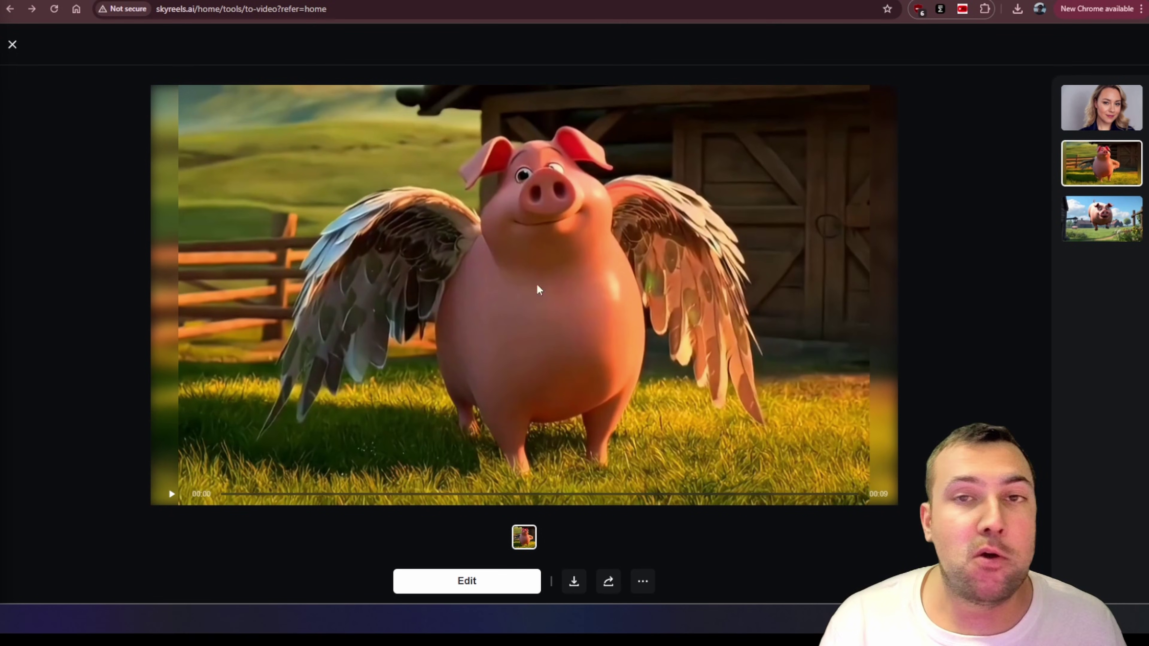
# Step: Play the winged-pig clip, open it in the storyboard editor and select its Extend prompt
pyautogui.click(172, 494)
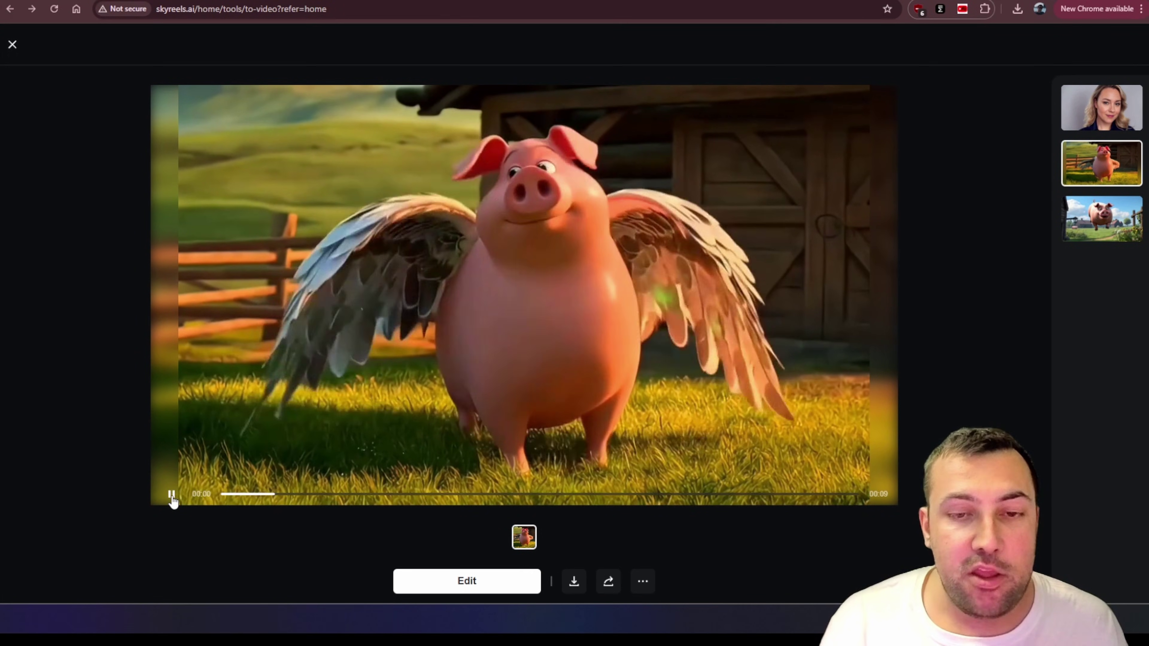
pyautogui.click(467, 582)
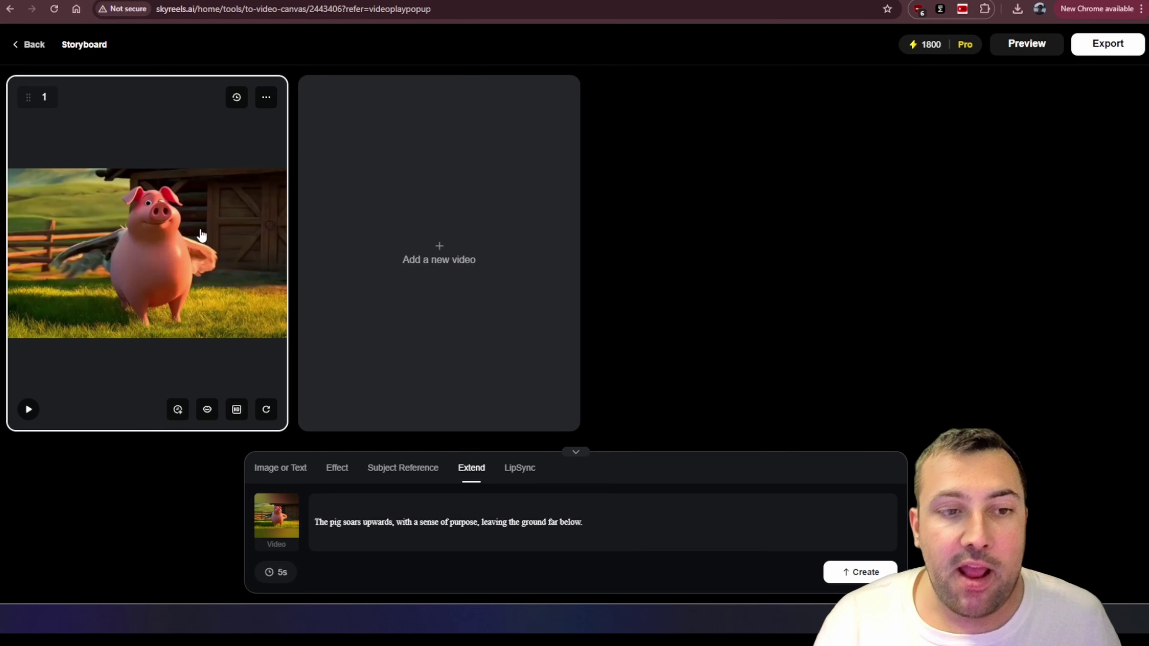
pyautogui.click(201, 236)
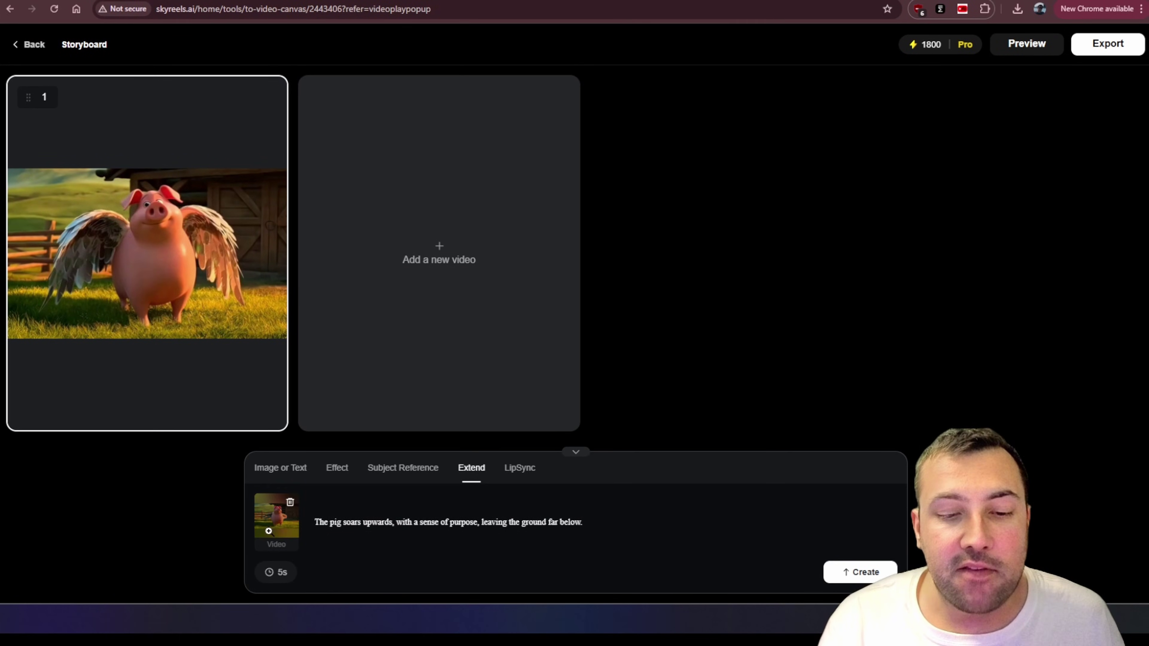
pyautogui.moveTo(315, 522); pyautogui.dragTo(606, 516)
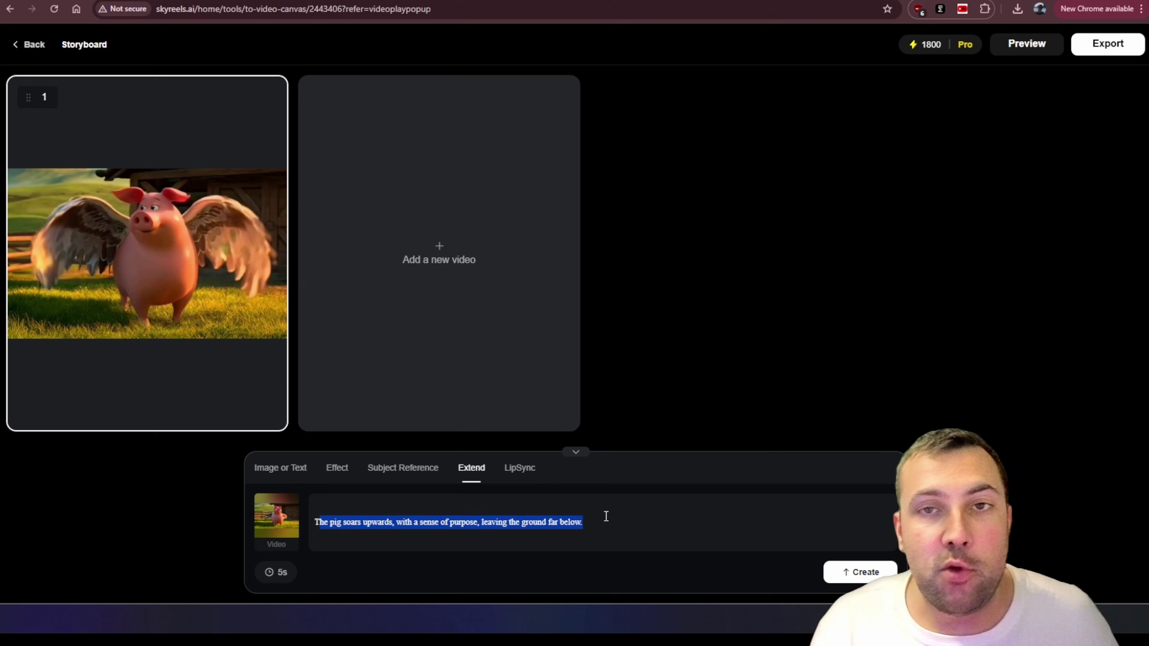
pyautogui.moveTo(115, 388)
pyautogui.click(30, 409)
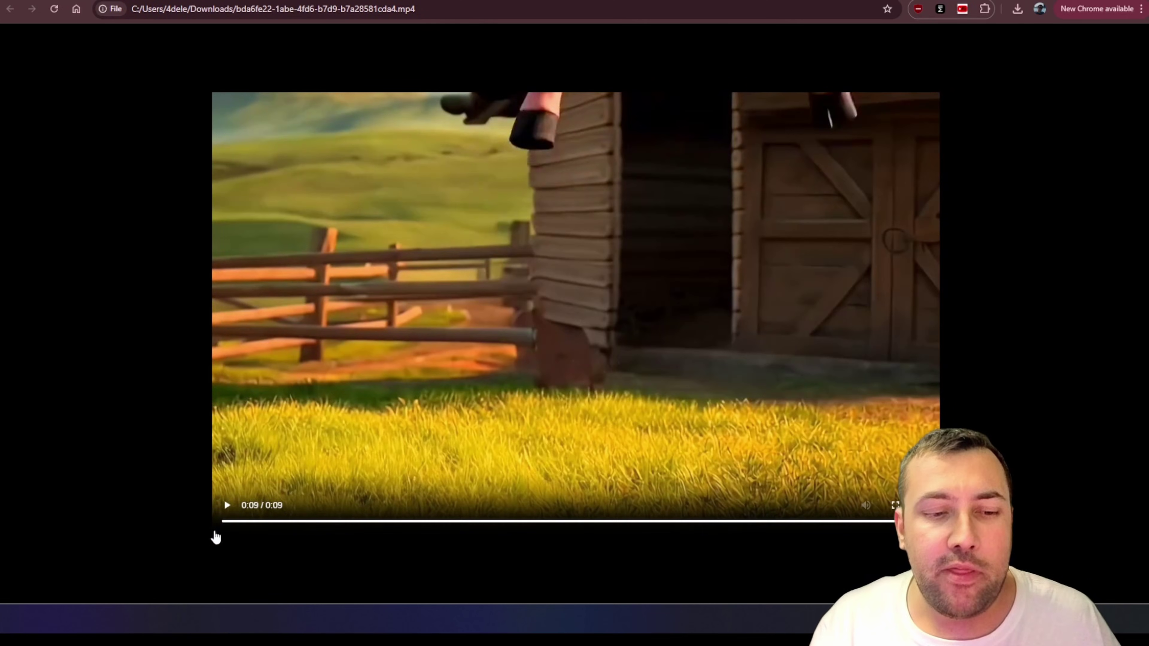
# Step: Replay the downloaded 9-second pig mp4 from the start in Chrome
pyautogui.click(227, 505)
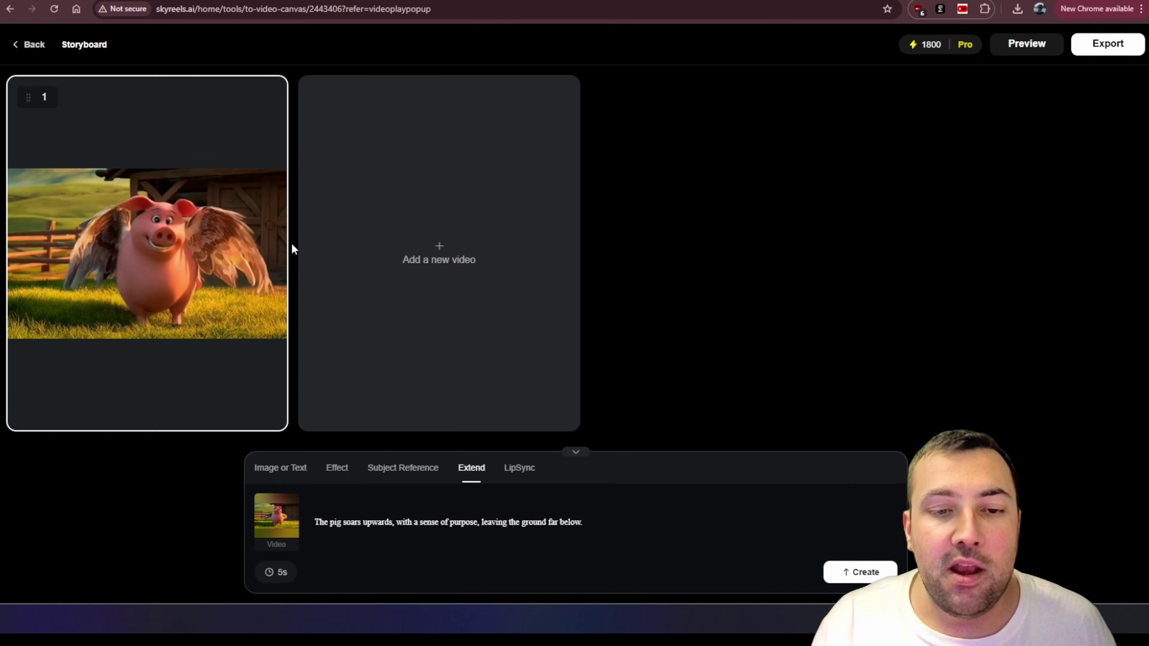
pyautogui.moveTo(224, 306)
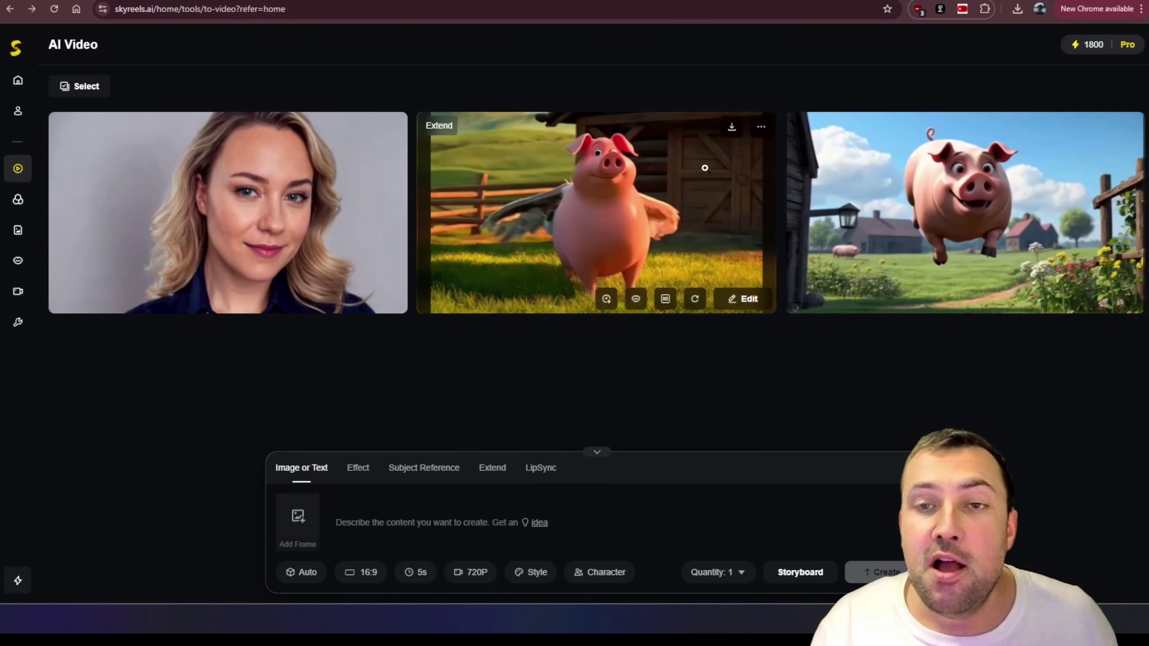
# Step: Switch to Subject Reference and open the woman's portrait video
pyautogui.click(430, 469)
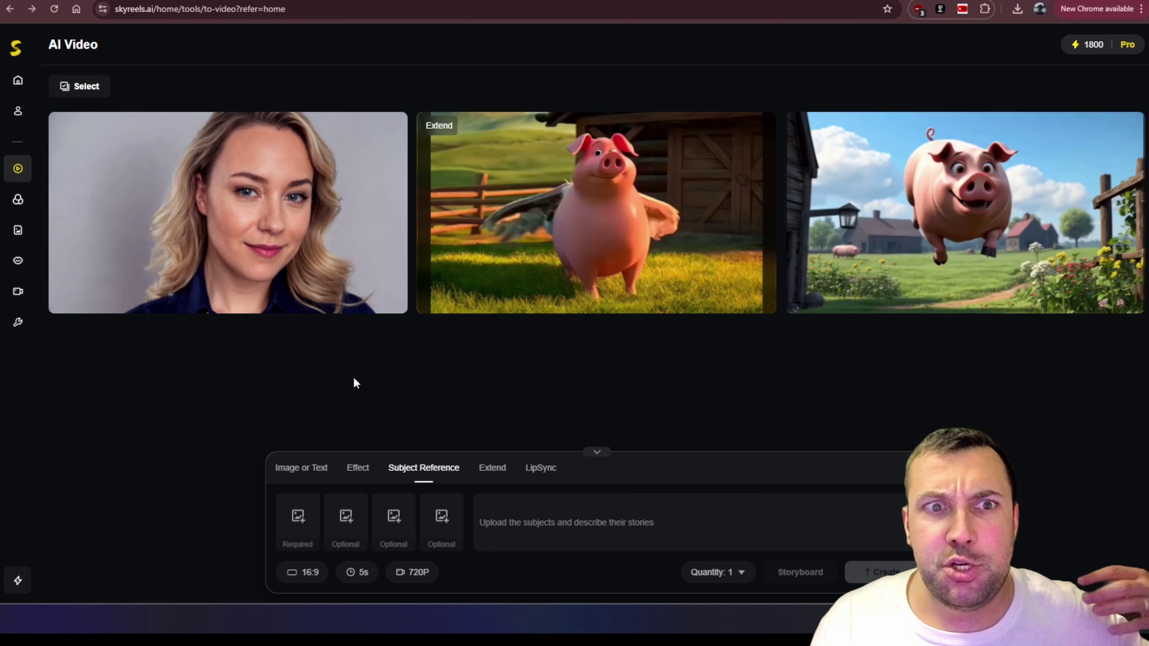
pyautogui.click(308, 217)
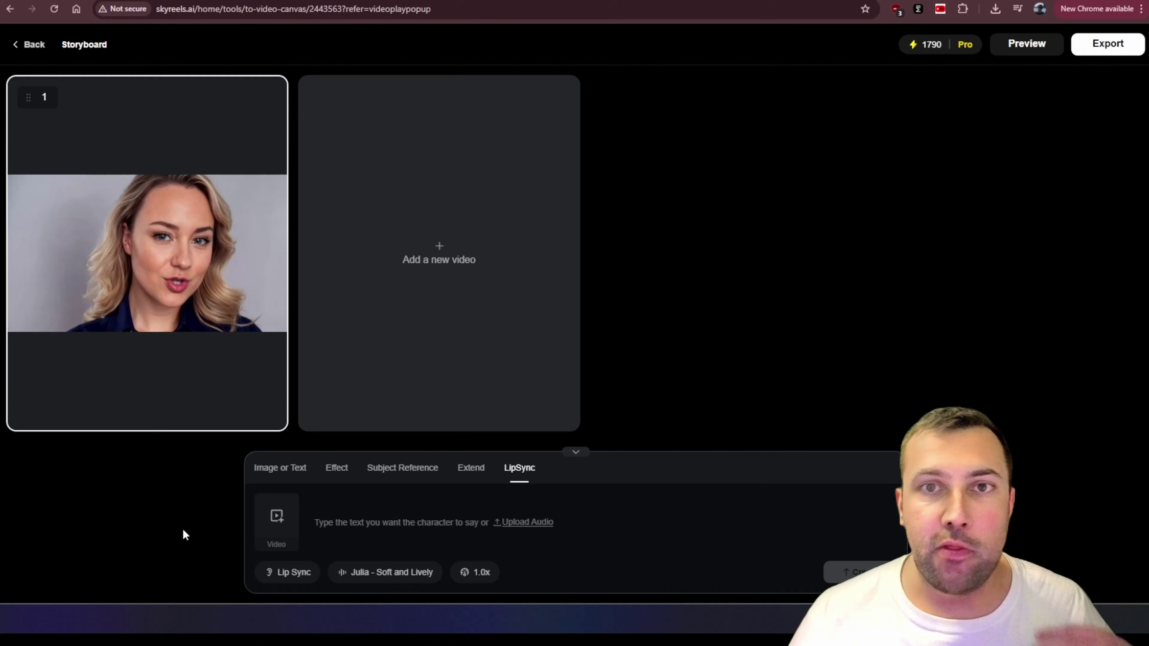
# Step: Add the first 00:05 clip from assets as clip 1's lip-sync video
pyautogui.click(277, 509)
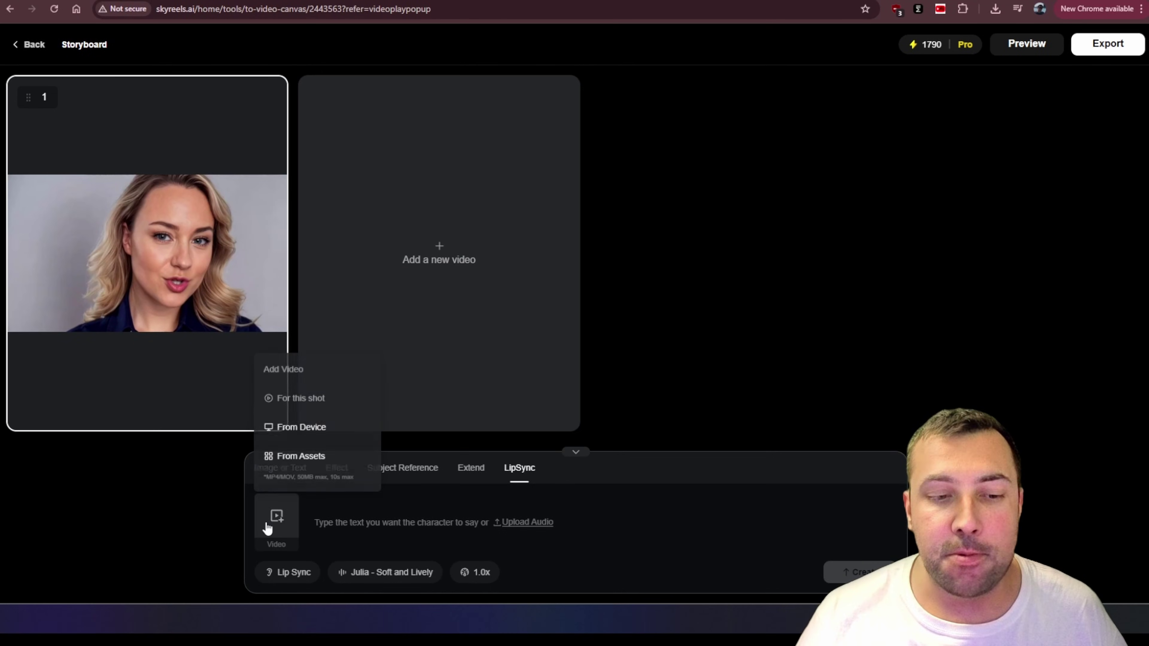
pyautogui.click(298, 457)
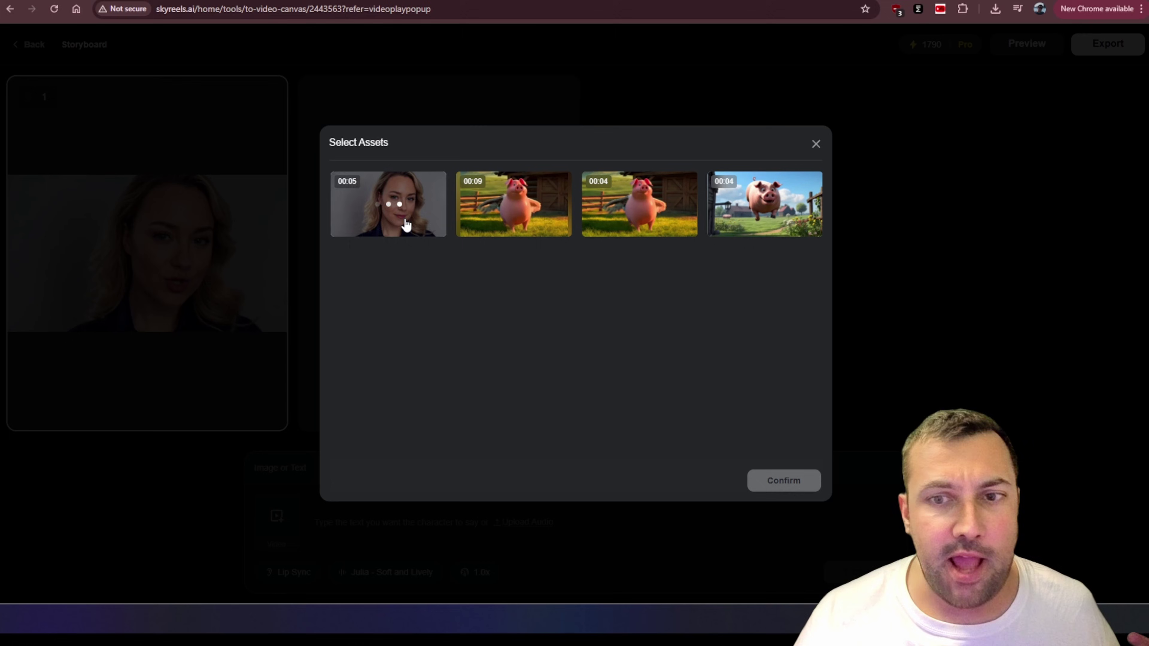
pyautogui.click(406, 225)
pyautogui.click(809, 482)
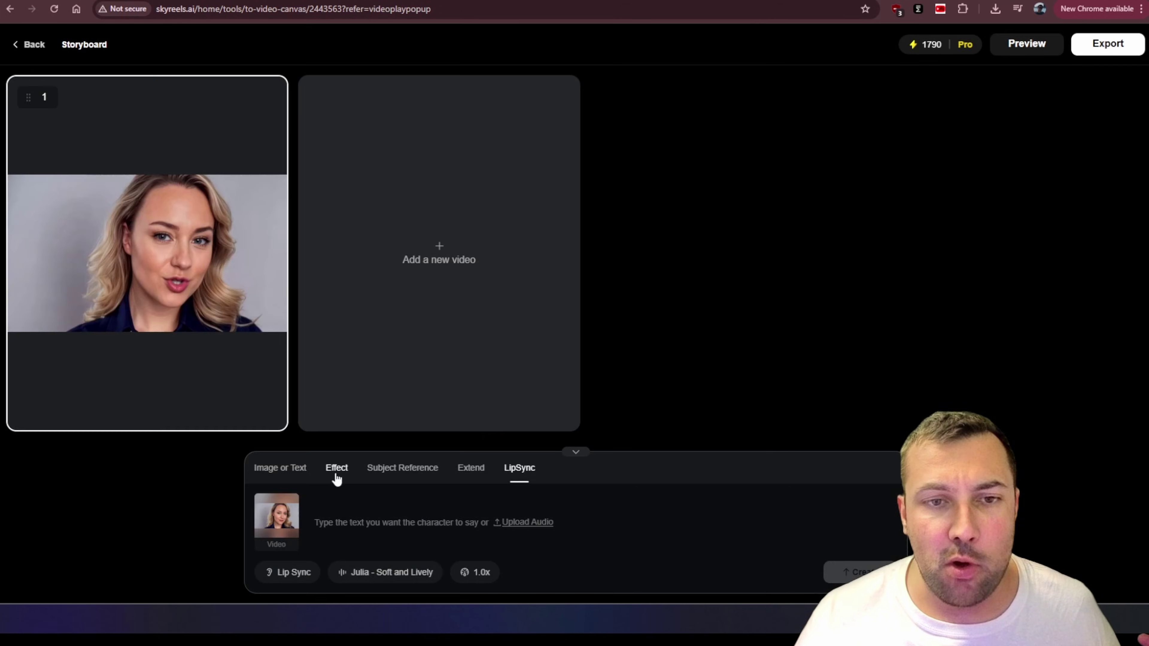
# Step: Enter the line 'dink coke be happy' with Lip Sync voice type and browse voices
pyautogui.click(357, 524)
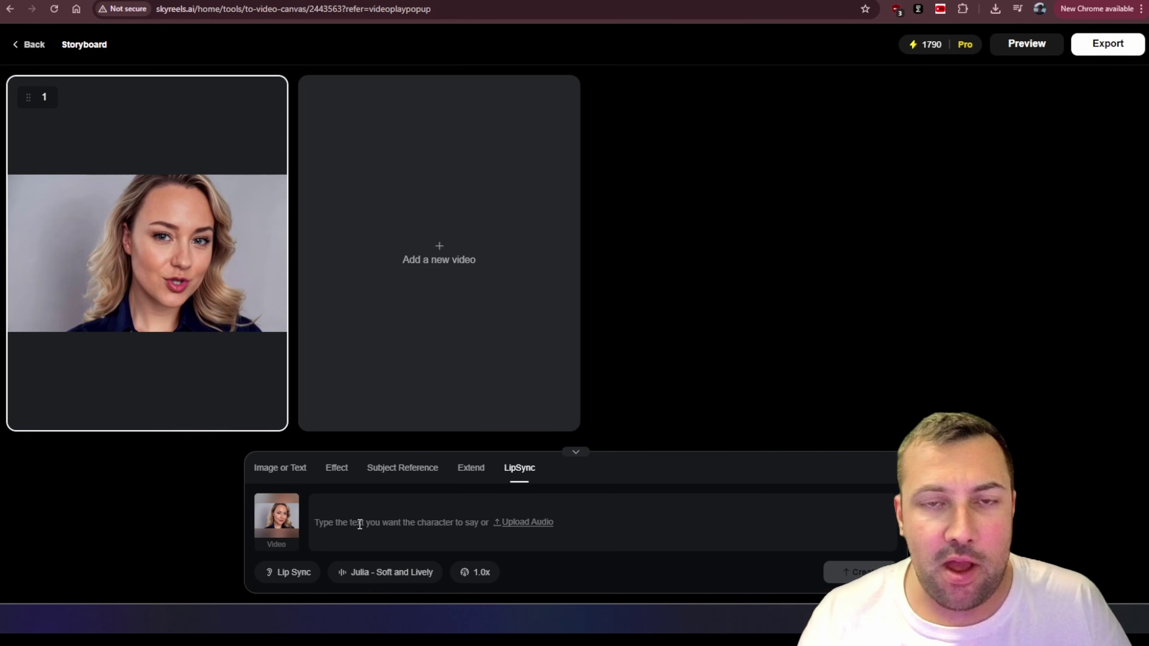
pyautogui.write('dink coke be happy')
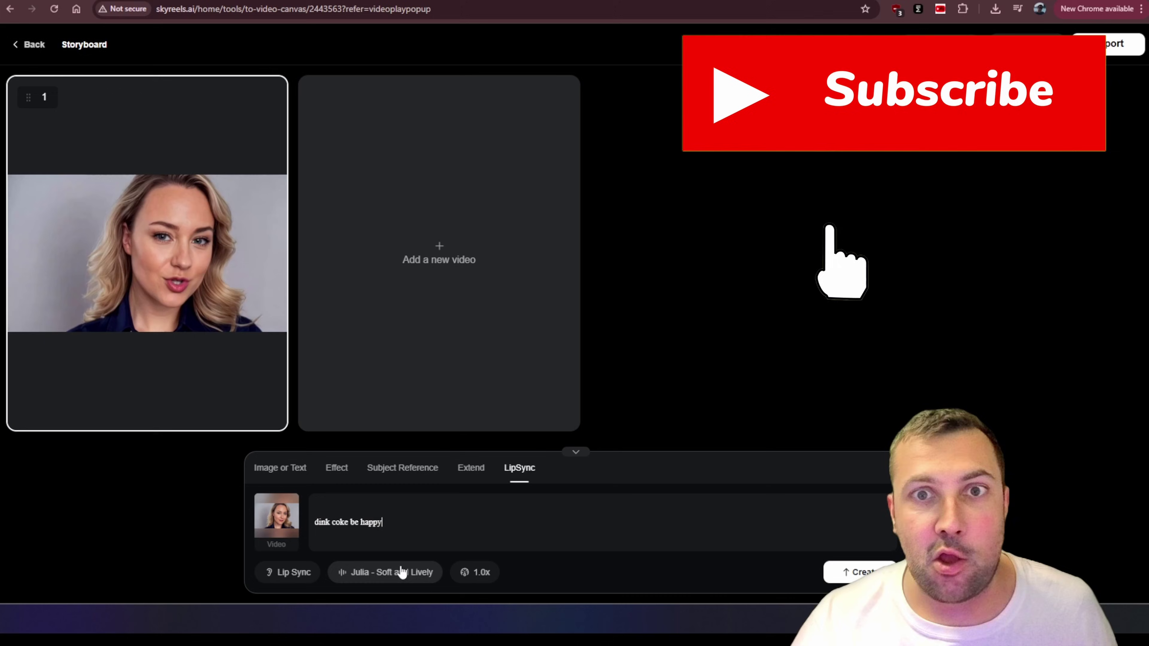
pyautogui.click(293, 582)
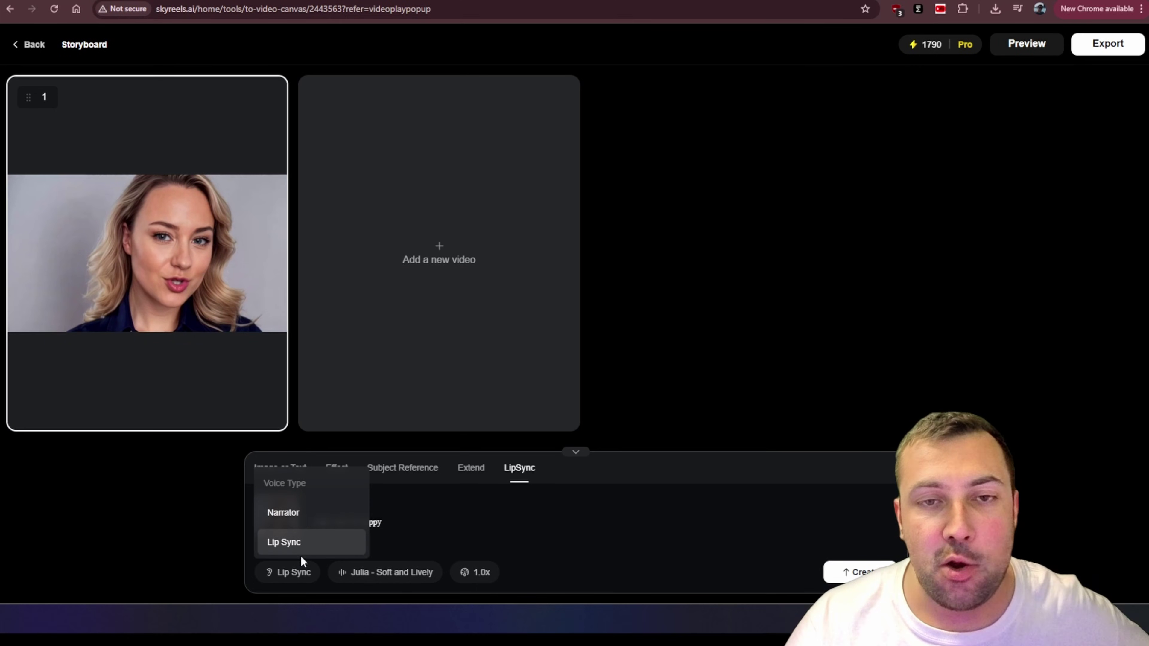
pyautogui.click(388, 572)
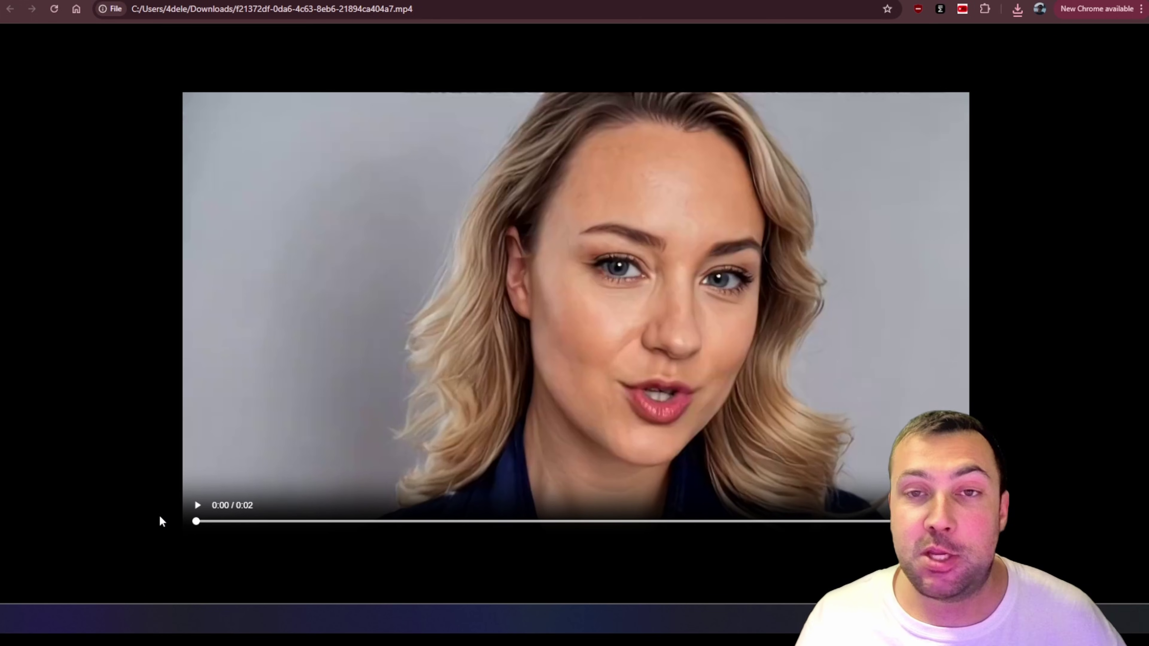
# Step: Play the downloaded two-second Coke-can clip in Chrome and replay it twice
pyautogui.press('space')
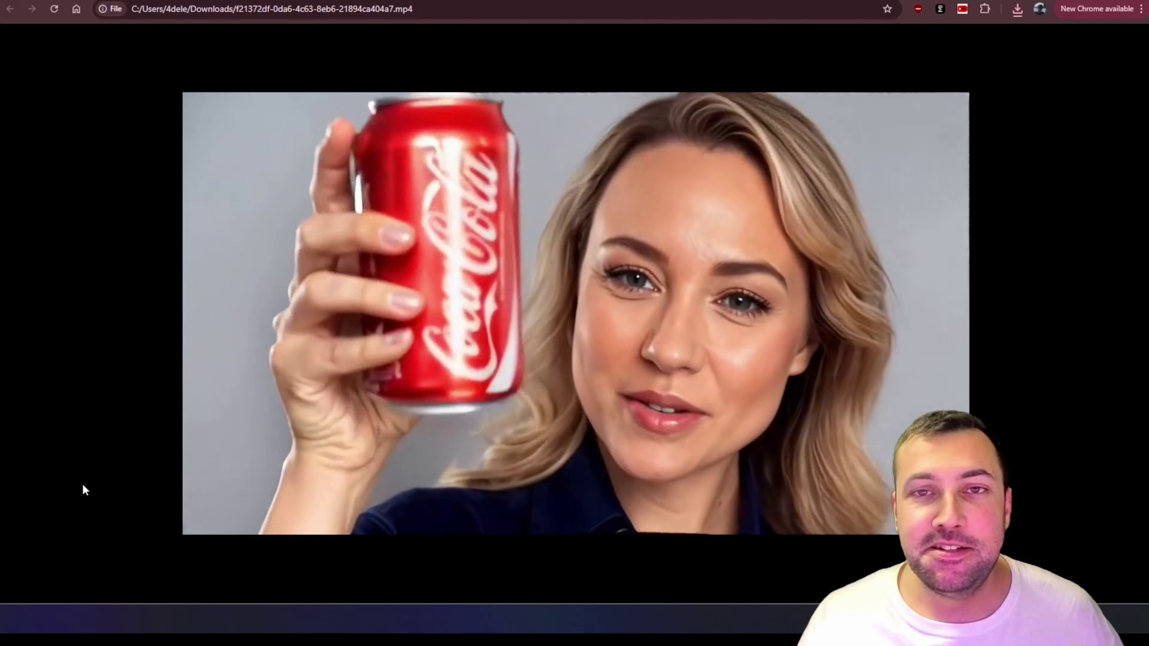
pyautogui.click(192, 505)
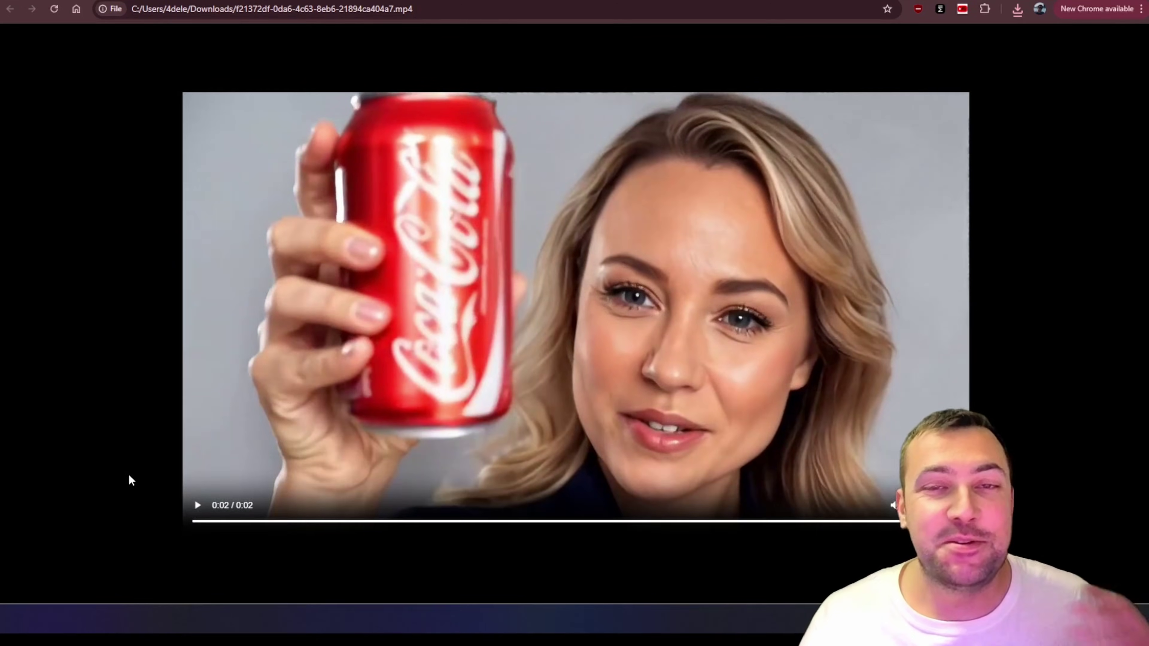
pyautogui.click(197, 505)
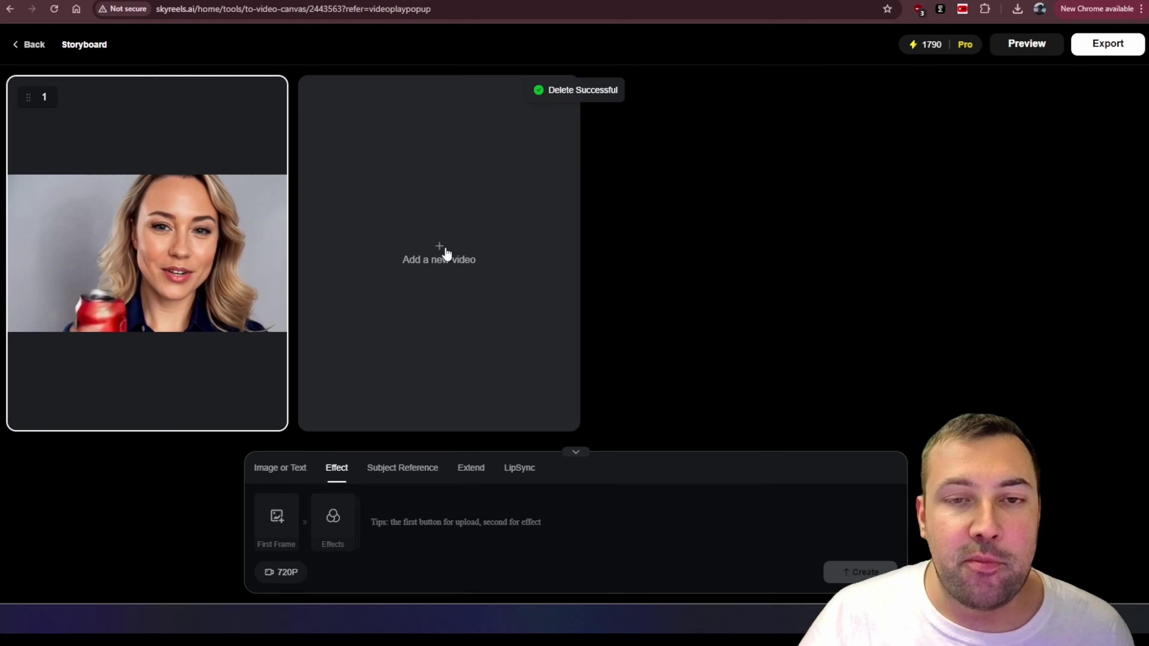
# Step: Add a second storyboard clip and generate it with the Water Splash effect
pyautogui.click(445, 246)
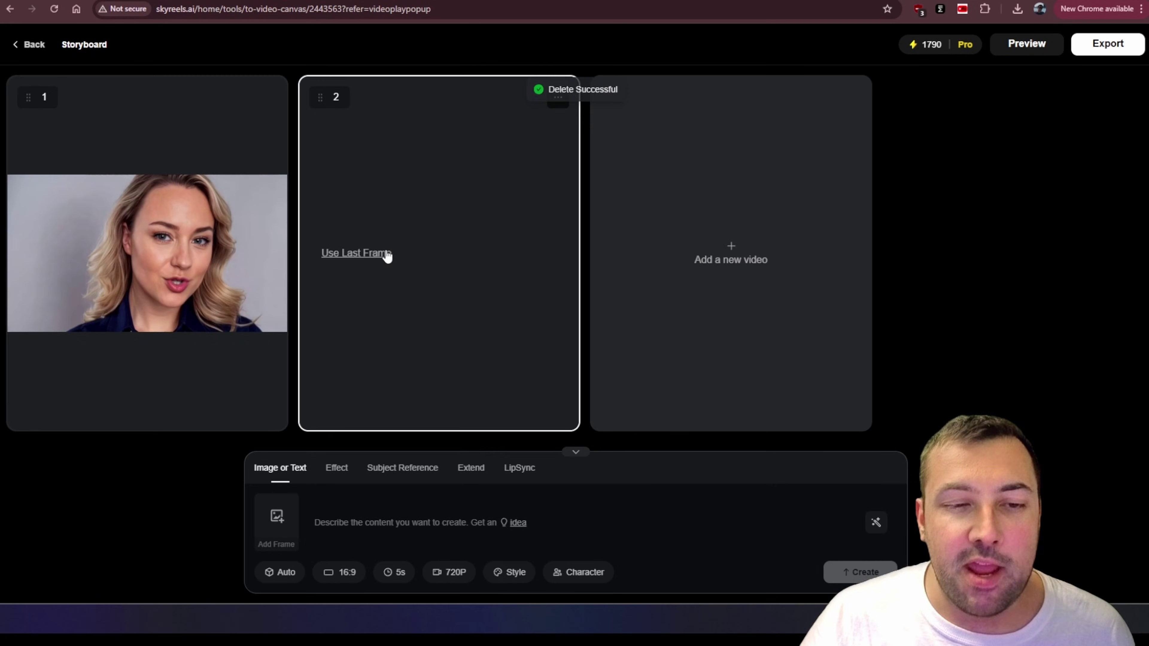
pyautogui.moveTo(241, 201)
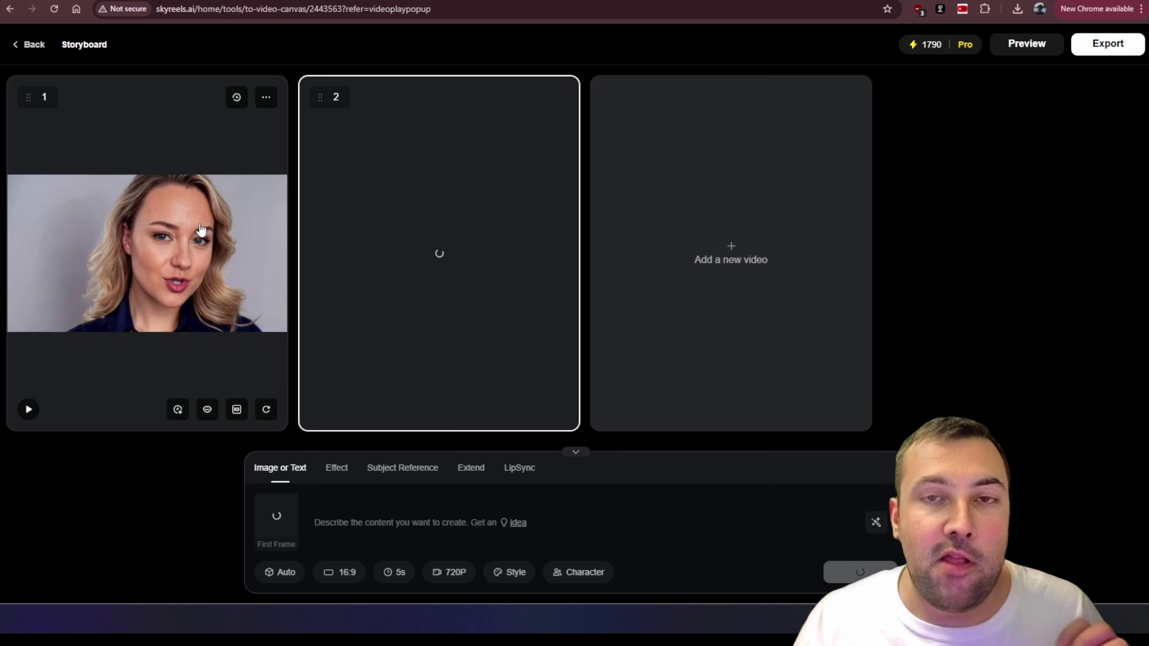
pyautogui.moveTo(397, 254)
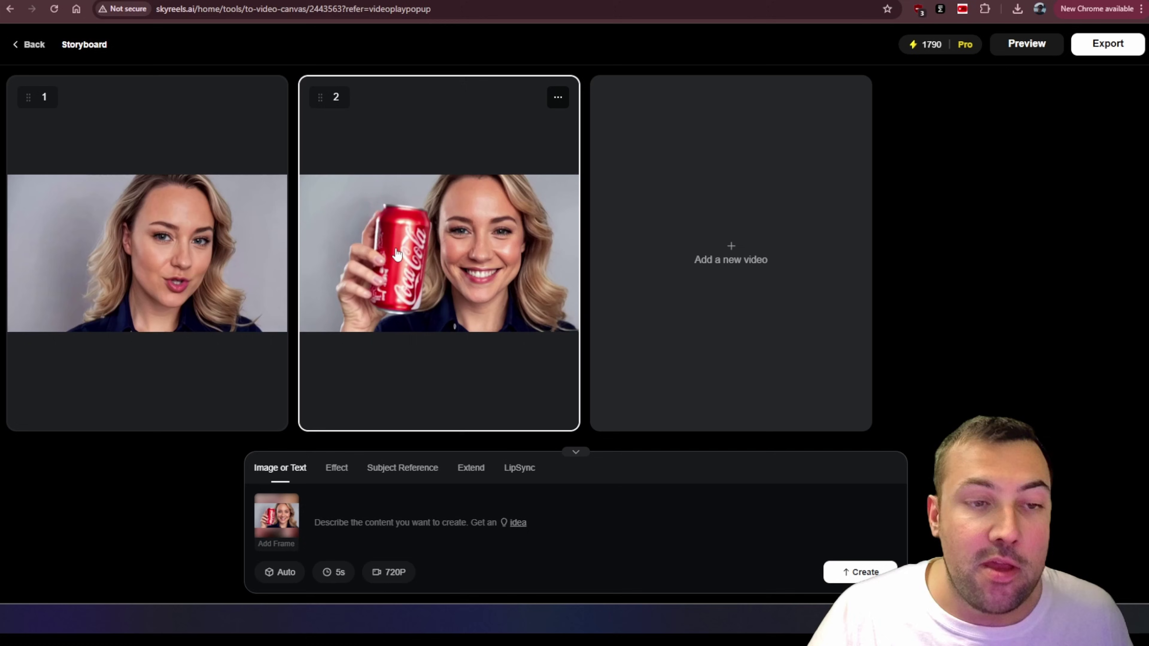
pyautogui.click(348, 469)
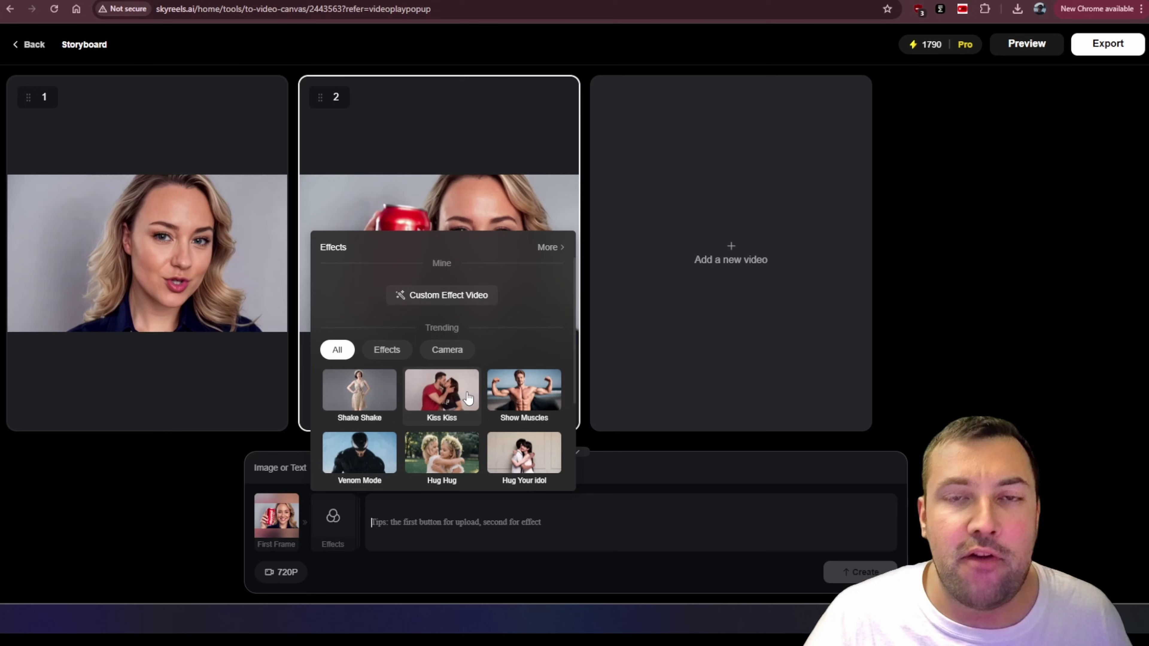
pyautogui.scroll(-3, 468, 399)
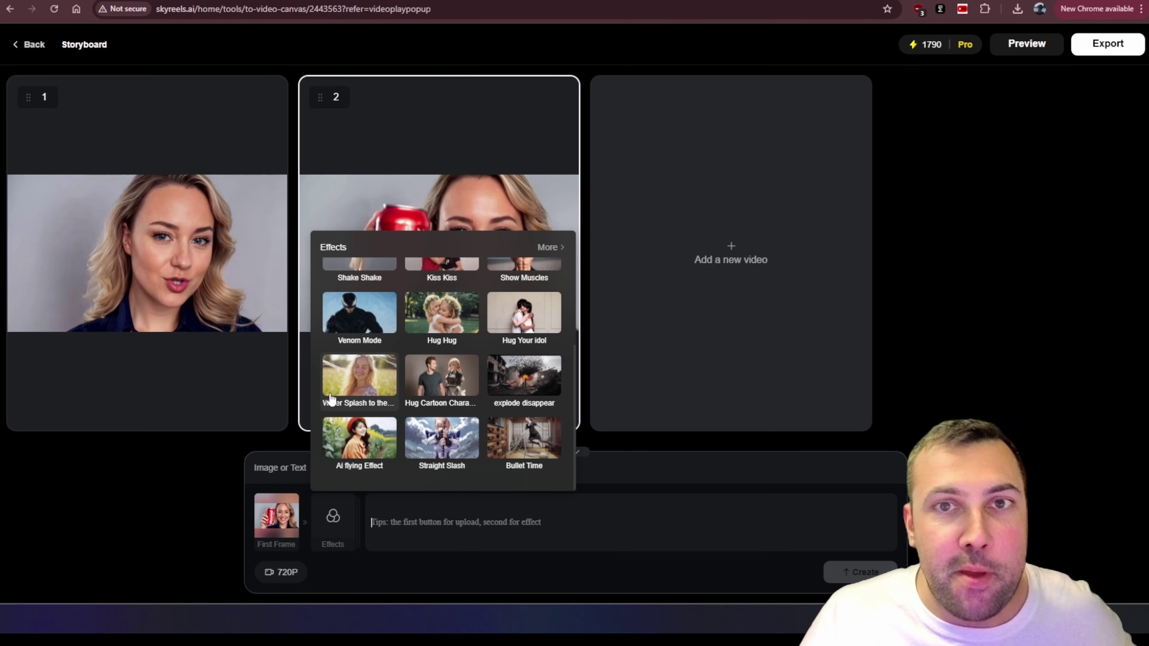
pyautogui.click(347, 381)
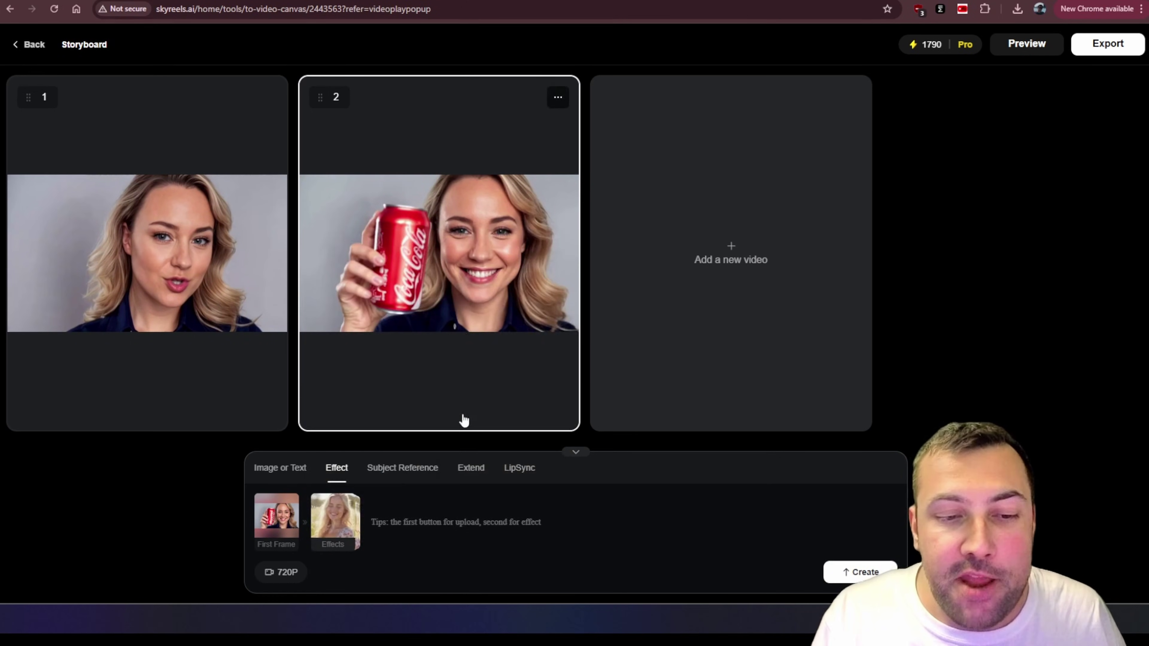
pyautogui.click(861, 573)
pyautogui.moveTo(215, 316)
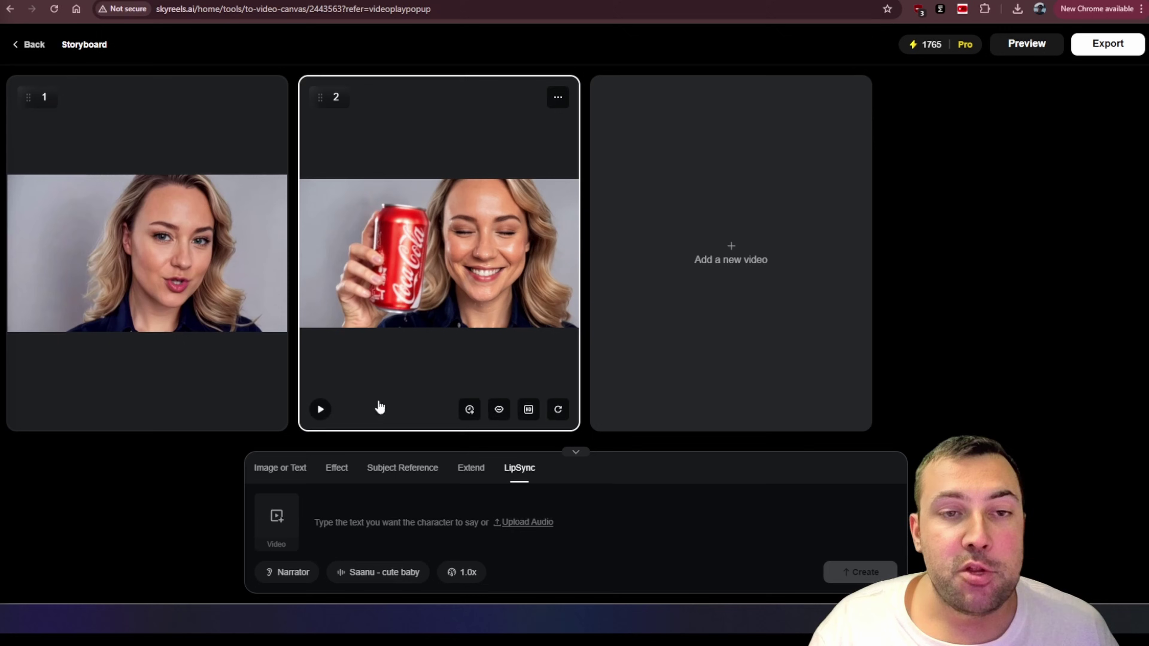
# Step: Play clip 2 and pick the first Coca-Cola clip from assets for lip sync
pyautogui.click(321, 409)
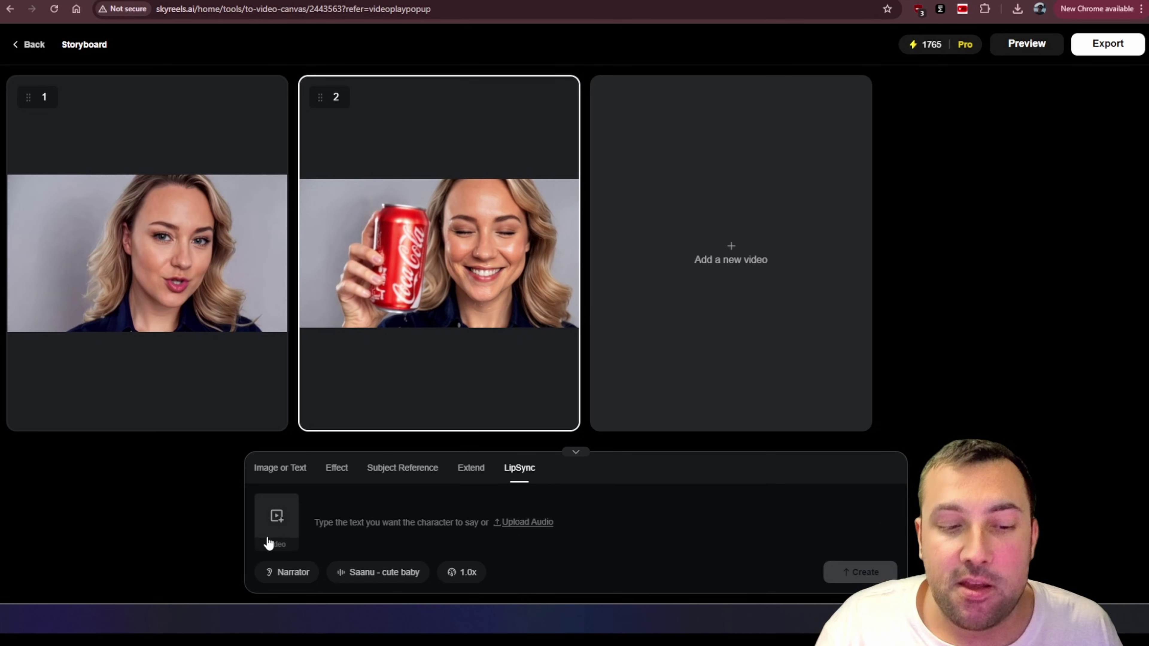
pyautogui.click(278, 535)
pyautogui.click(299, 458)
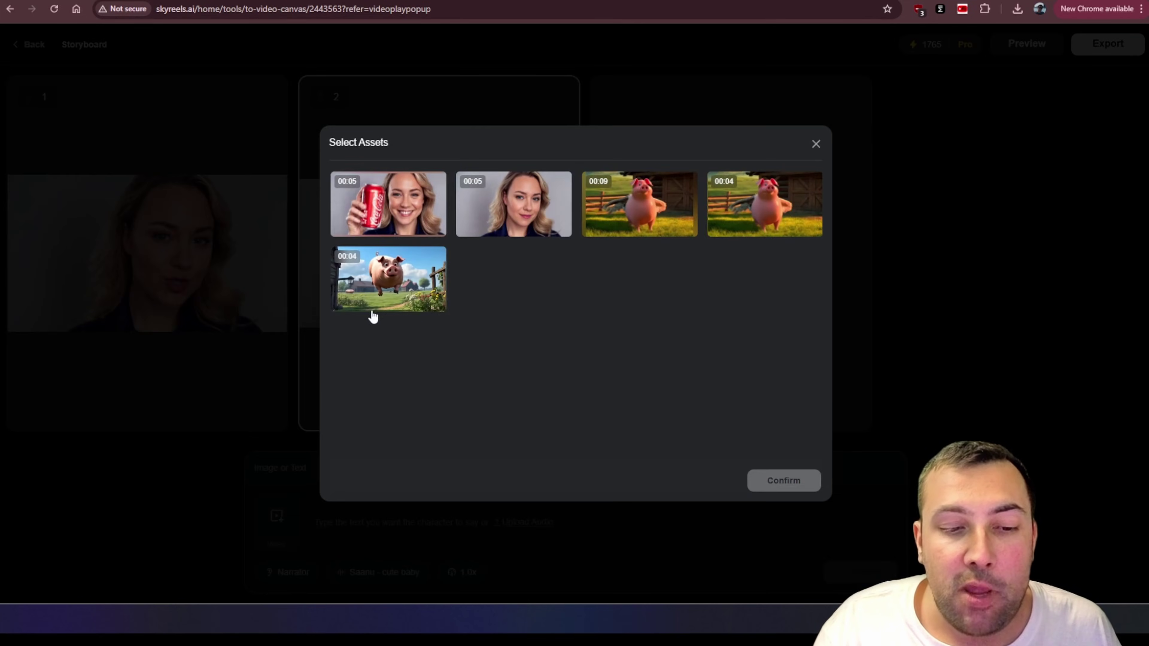
pyautogui.click(414, 209)
pyautogui.click(803, 482)
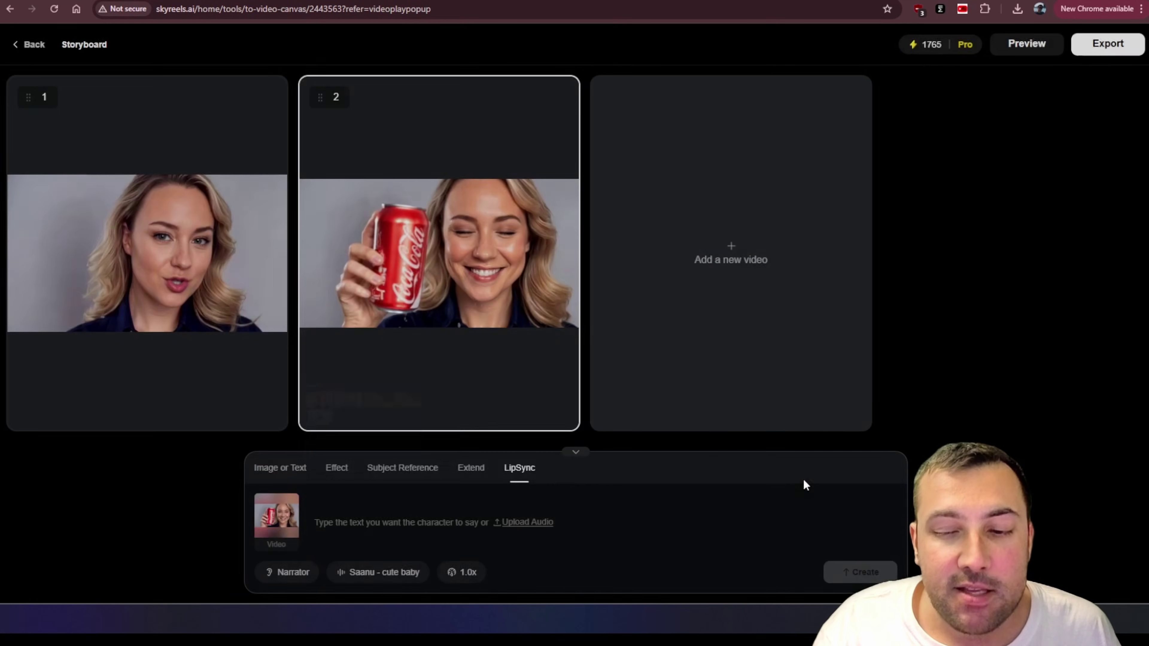
# Step: Submit the lip-sync line 'Coke. It's refreshing.', then review clip 1 and return to clip 2
pyautogui.click(413, 524)
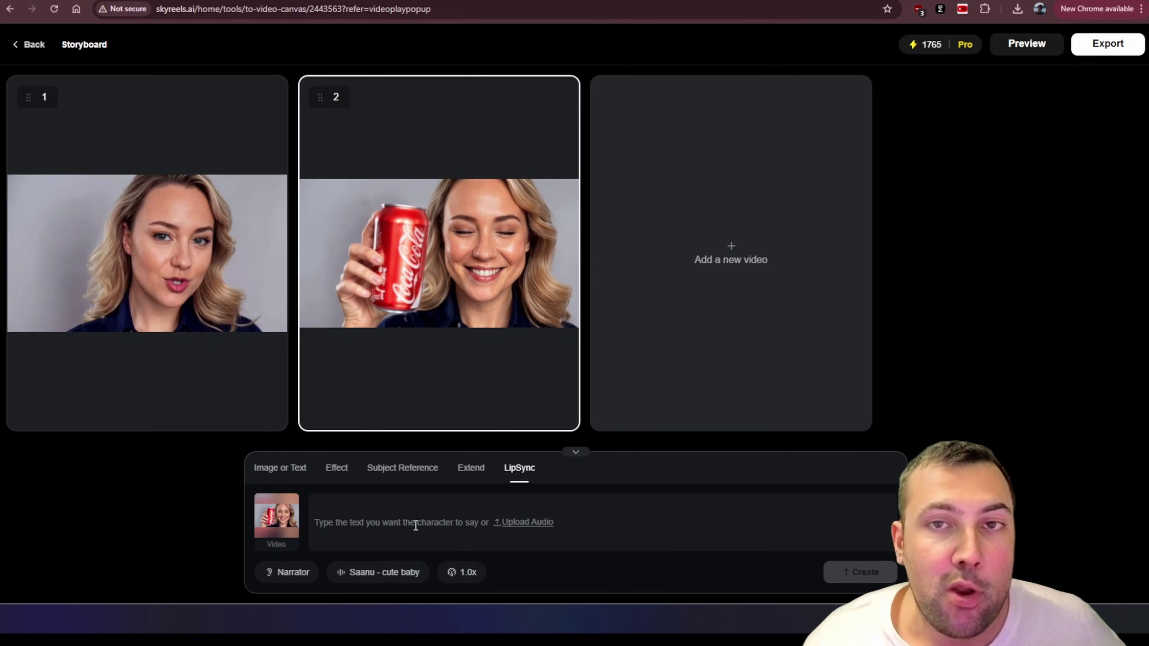
pyautogui.write("Coke. It's refreshing.")
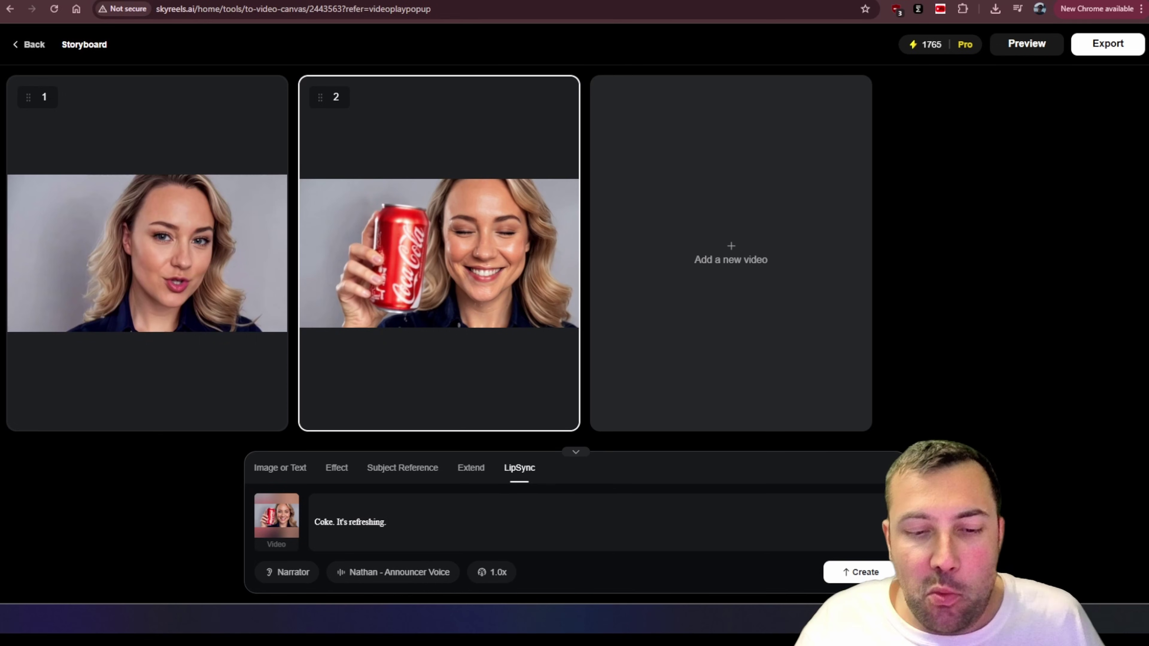
pyautogui.click(859, 572)
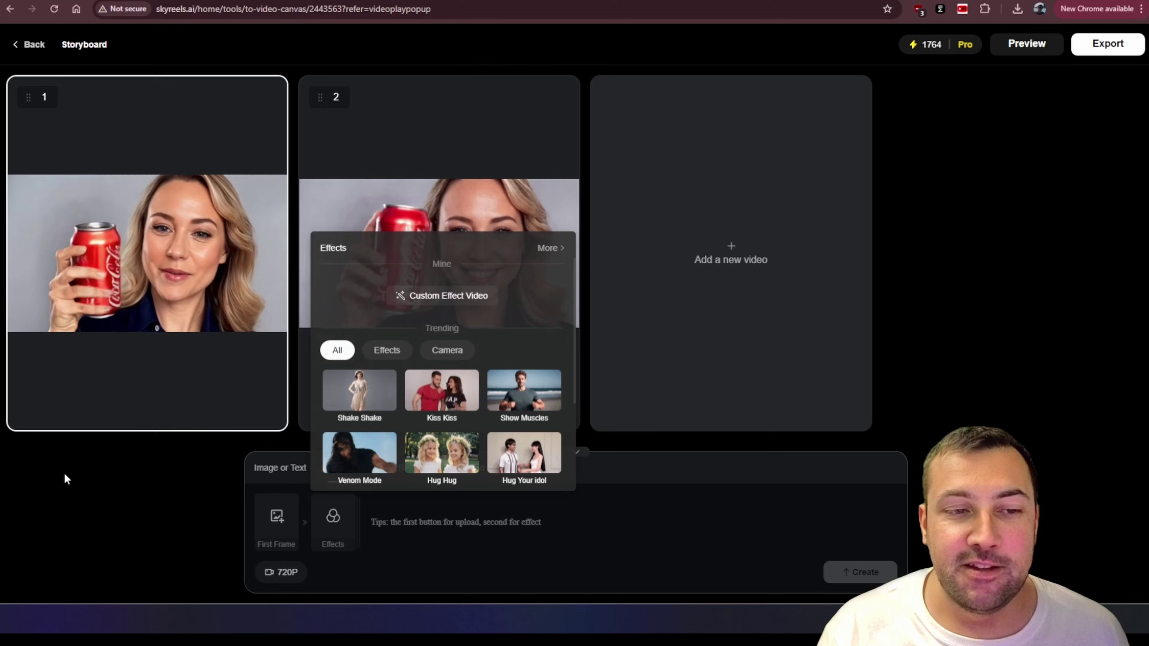
pyautogui.click(64, 473)
pyautogui.click(322, 410)
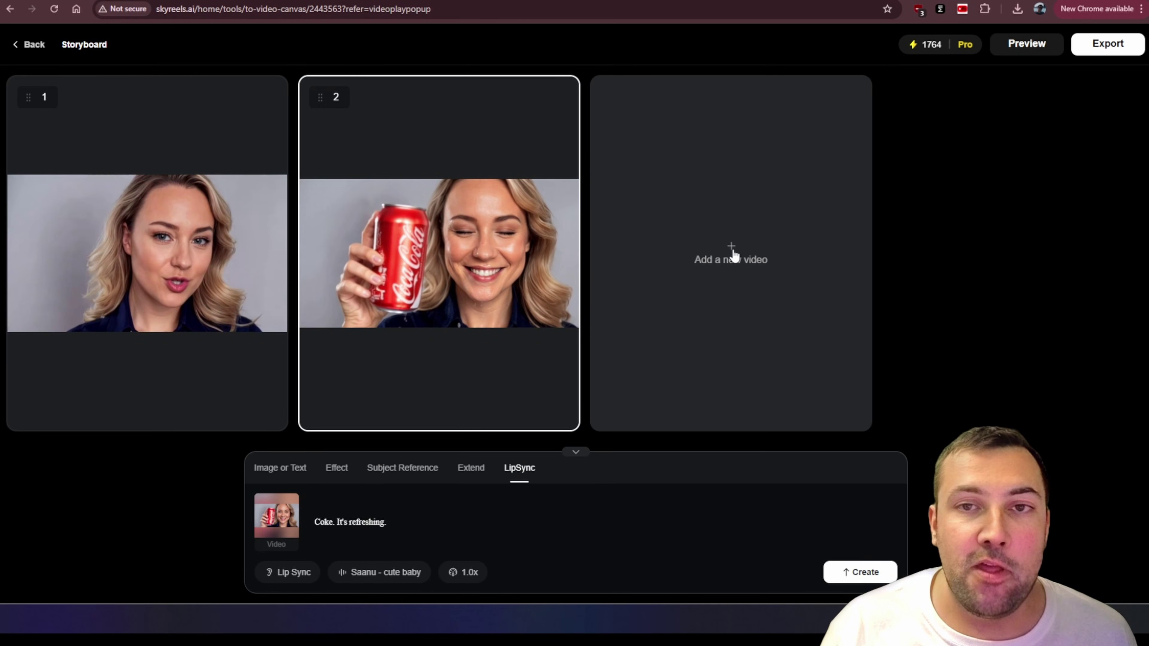
# Step: Add a third storyboard clip and generate it with the Shake Shake effect
pyautogui.click(732, 259)
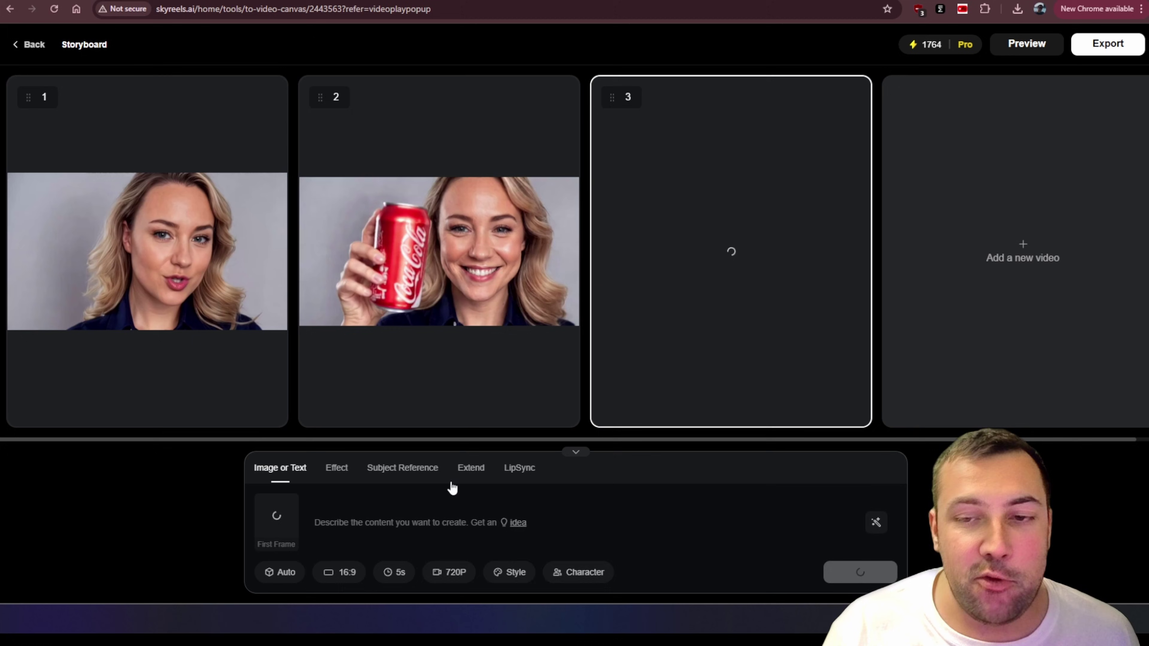
pyautogui.click(337, 468)
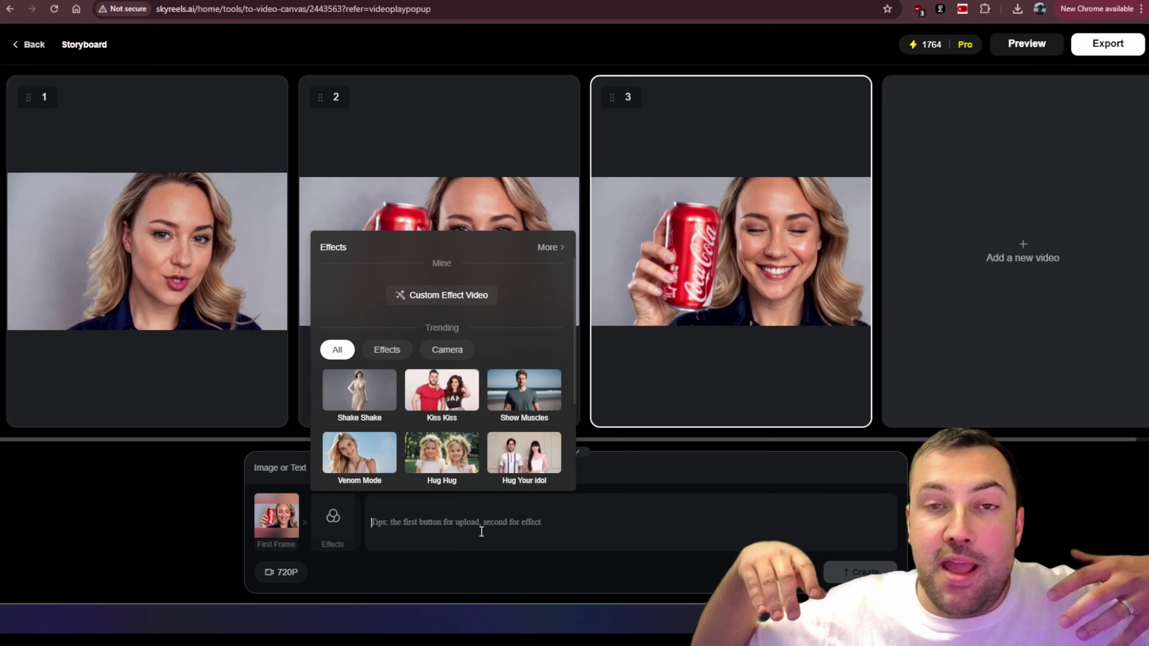
pyautogui.click(366, 389)
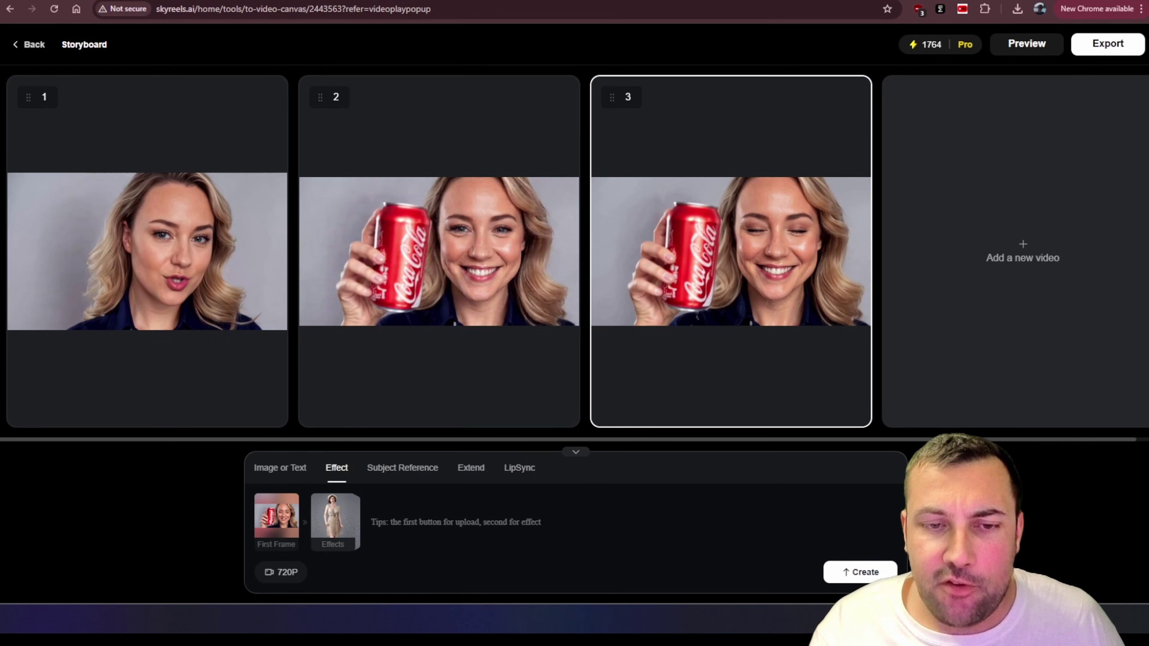
pyautogui.click(855, 574)
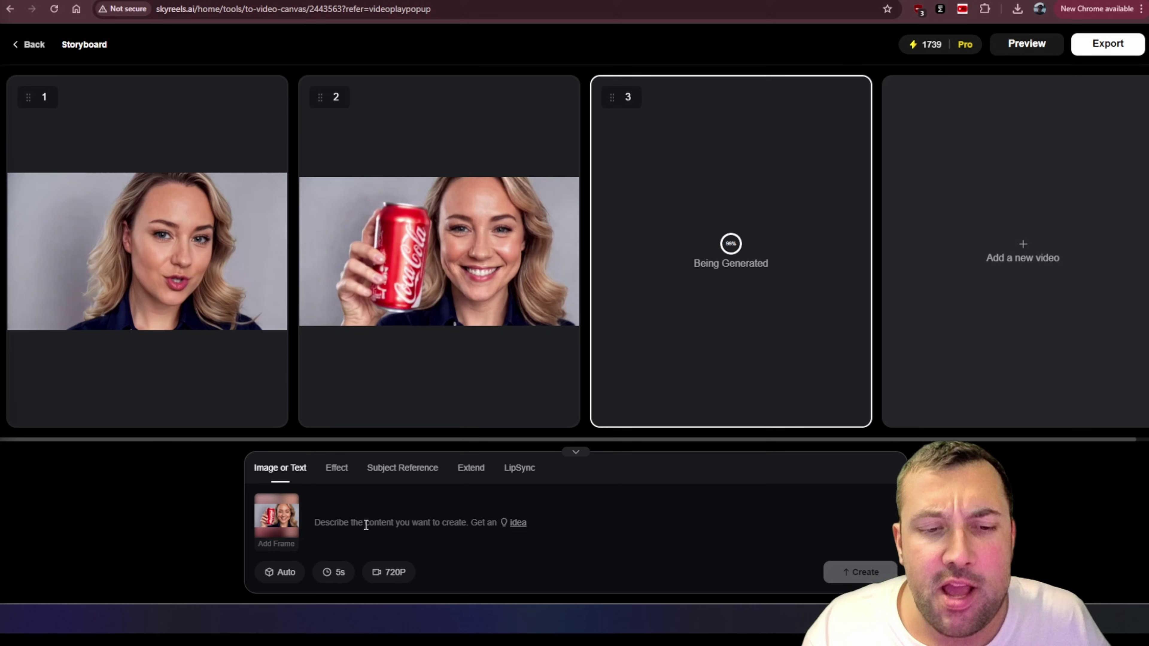
# Step: Review the Effects, Subject Reference, Extend and LipSync options, then bring up the Export choices
pyautogui.click(344, 477)
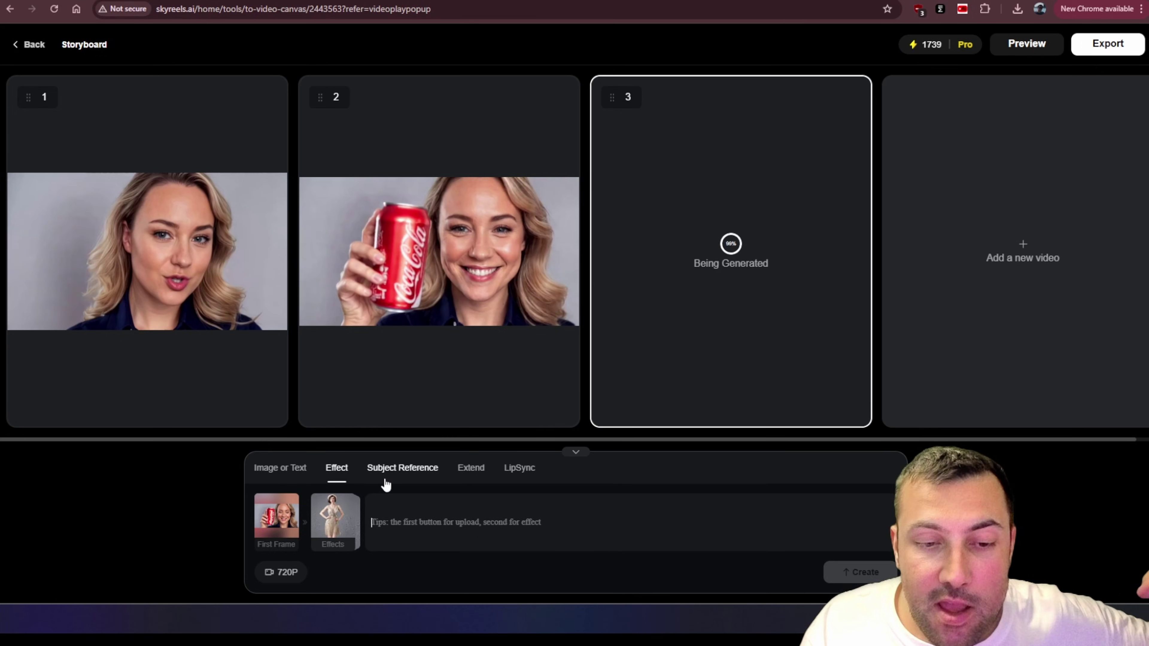
pyautogui.click(402, 478)
pyautogui.click(480, 483)
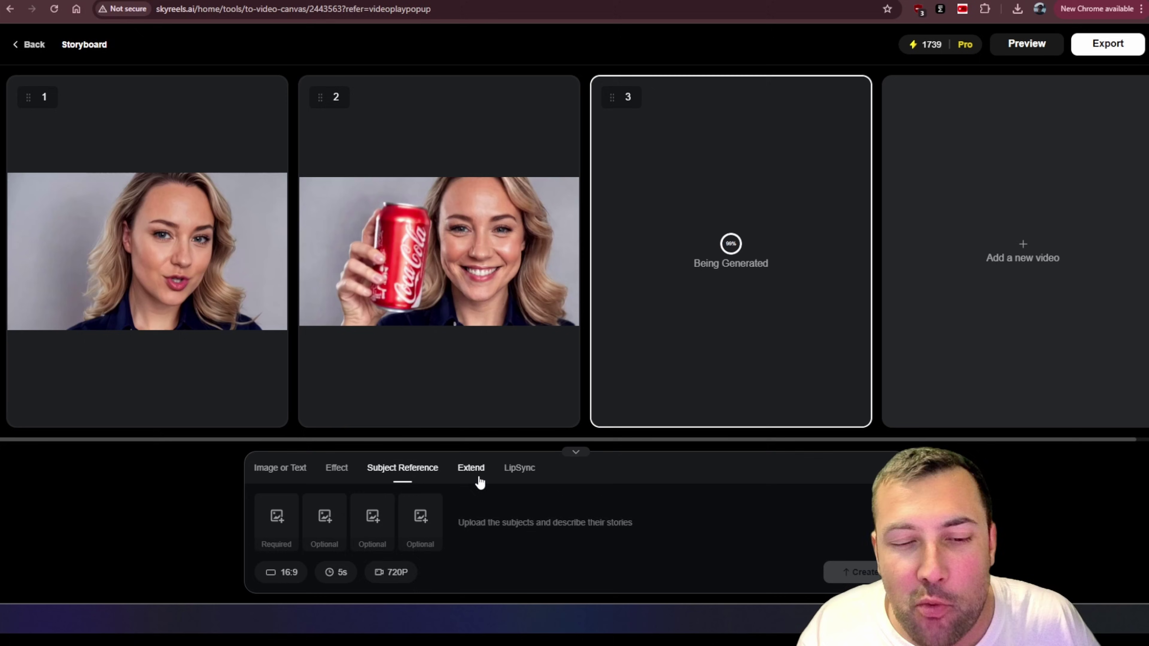
pyautogui.click(514, 476)
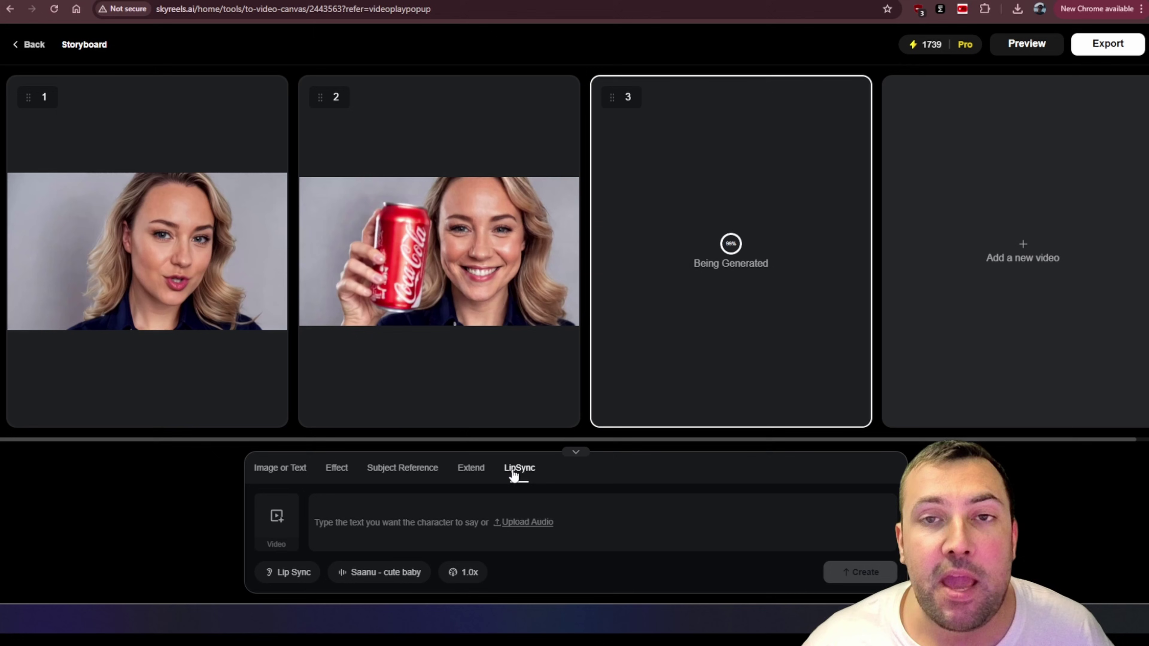
pyautogui.click(1117, 45)
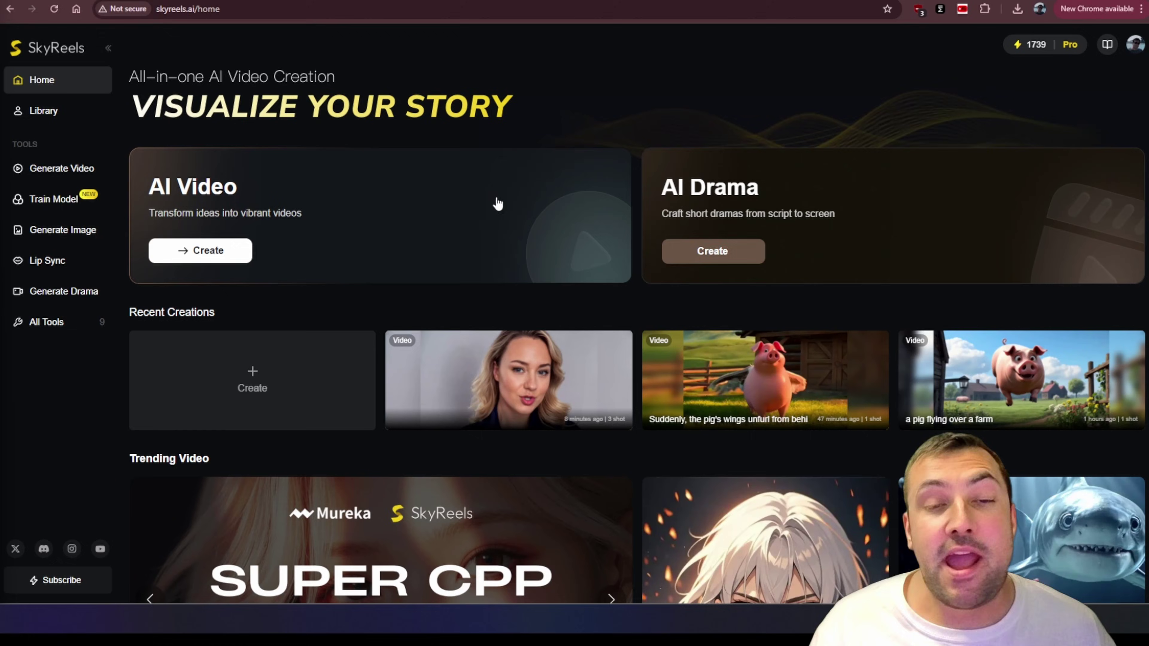
# Step: Start a new AI Drama project and preview the Upload Script and Upload Novel options
pyautogui.click(714, 250)
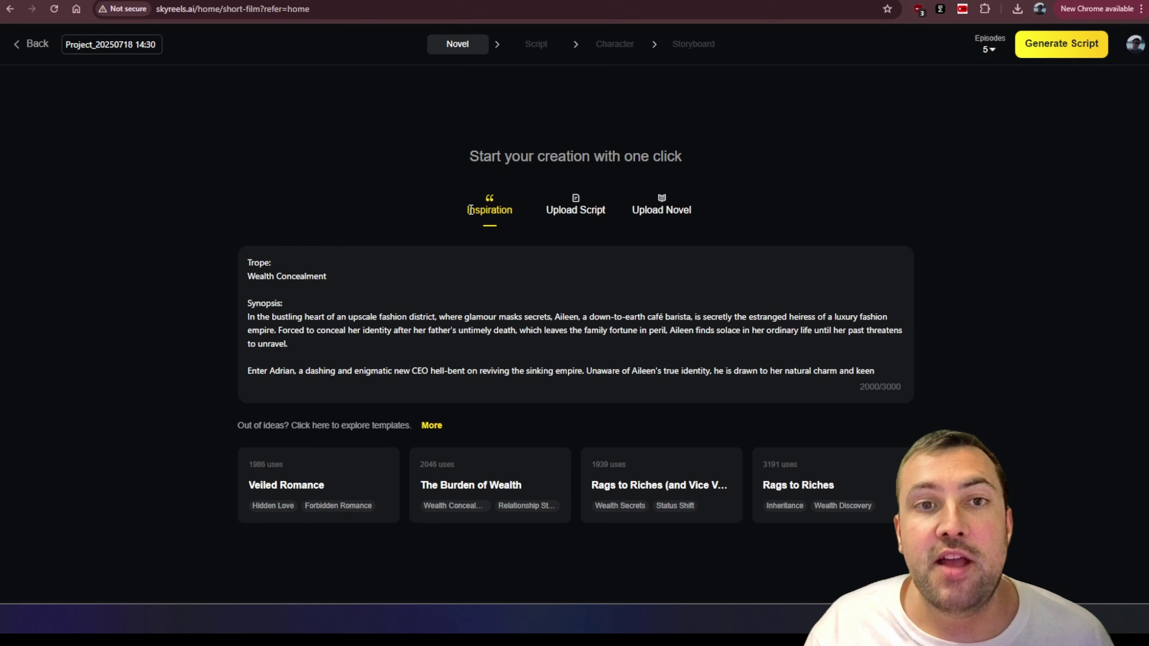
pyautogui.moveTo(318, 305); pyautogui.dragTo(376, 304)
pyautogui.click(375, 304)
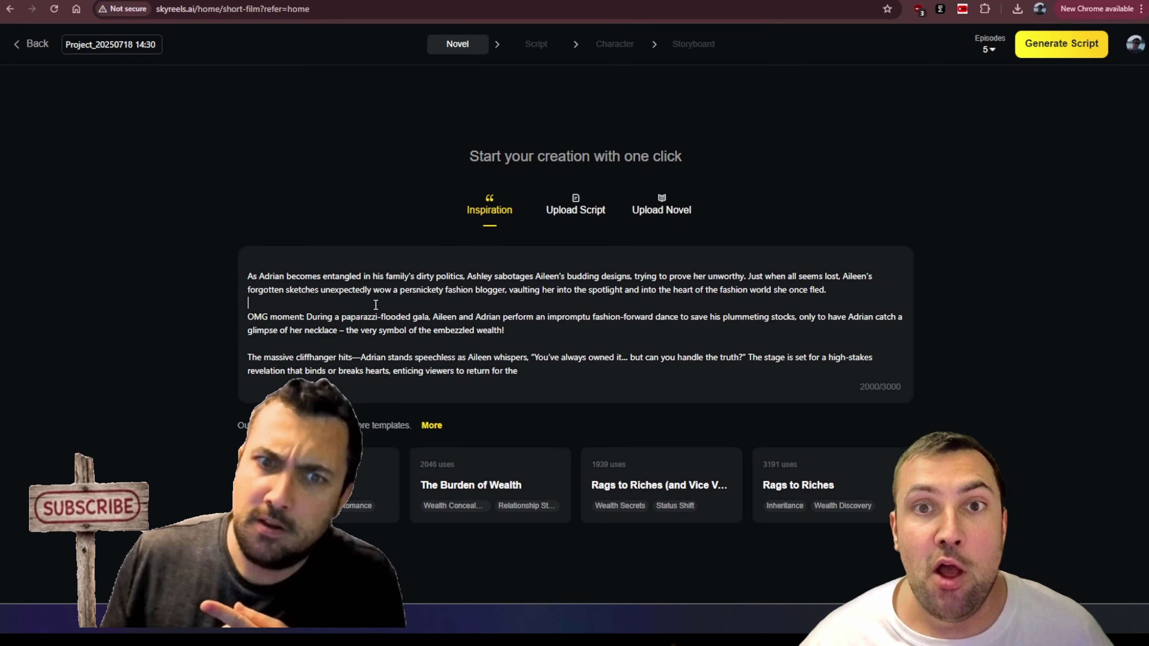
pyautogui.click(574, 222)
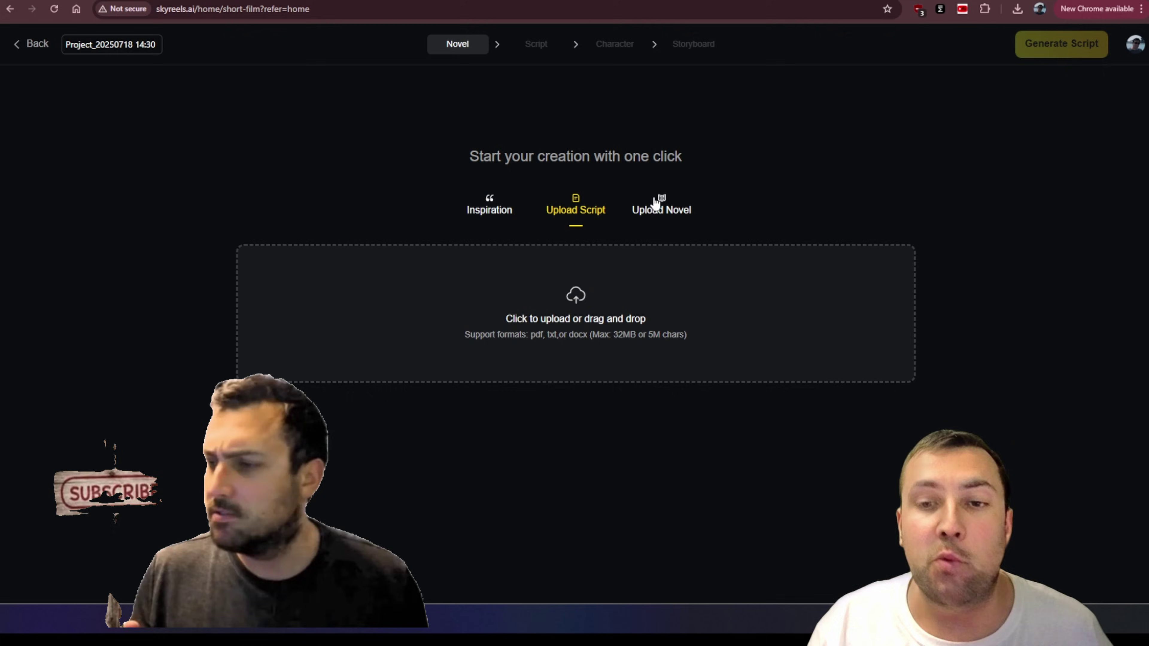
pyautogui.click(657, 206)
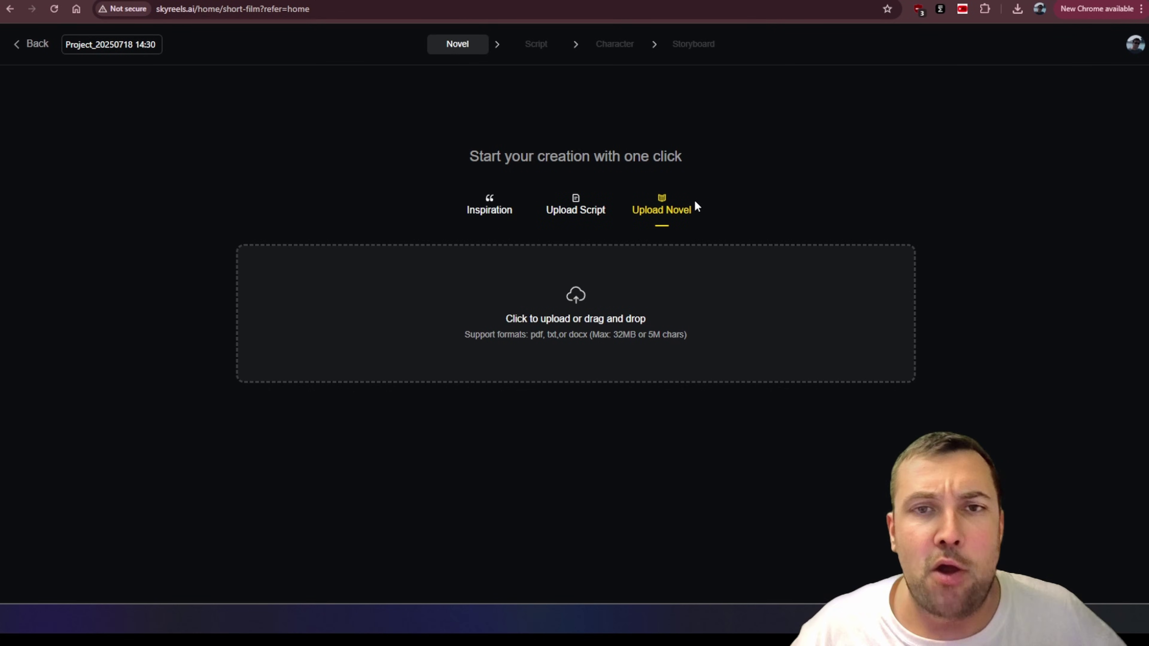
pyautogui.click(490, 213)
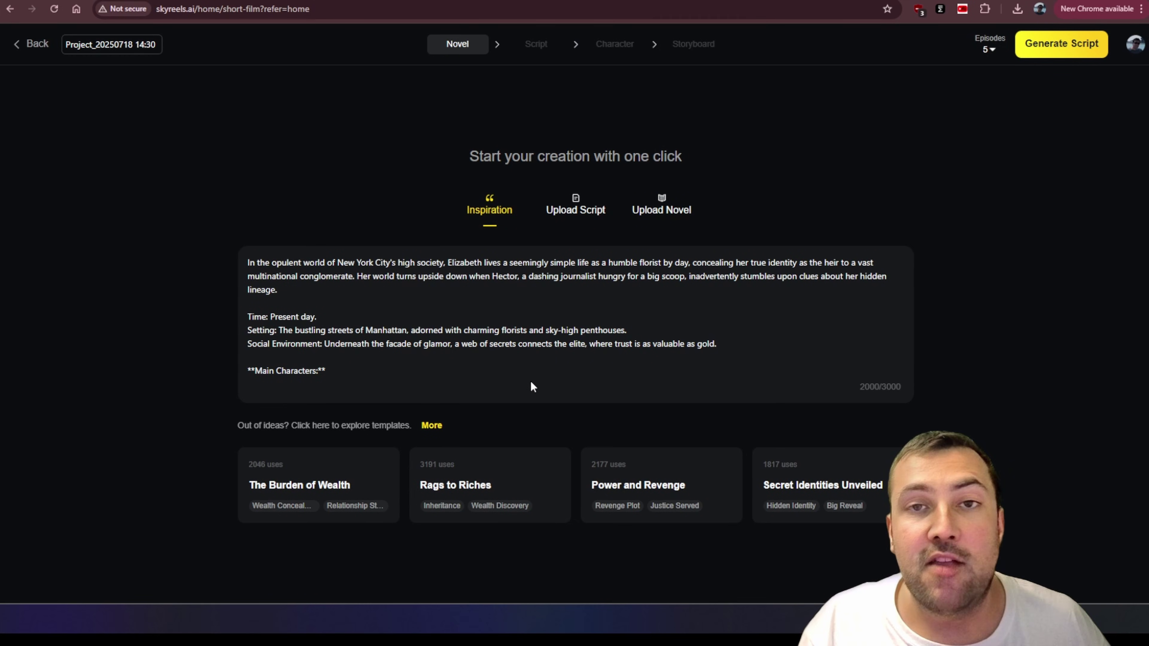
# Step: Try several template stories, then pick Supernatural and Paranormal Conflicts from the full template list
pyautogui.click(371, 481)
pyautogui.click(687, 510)
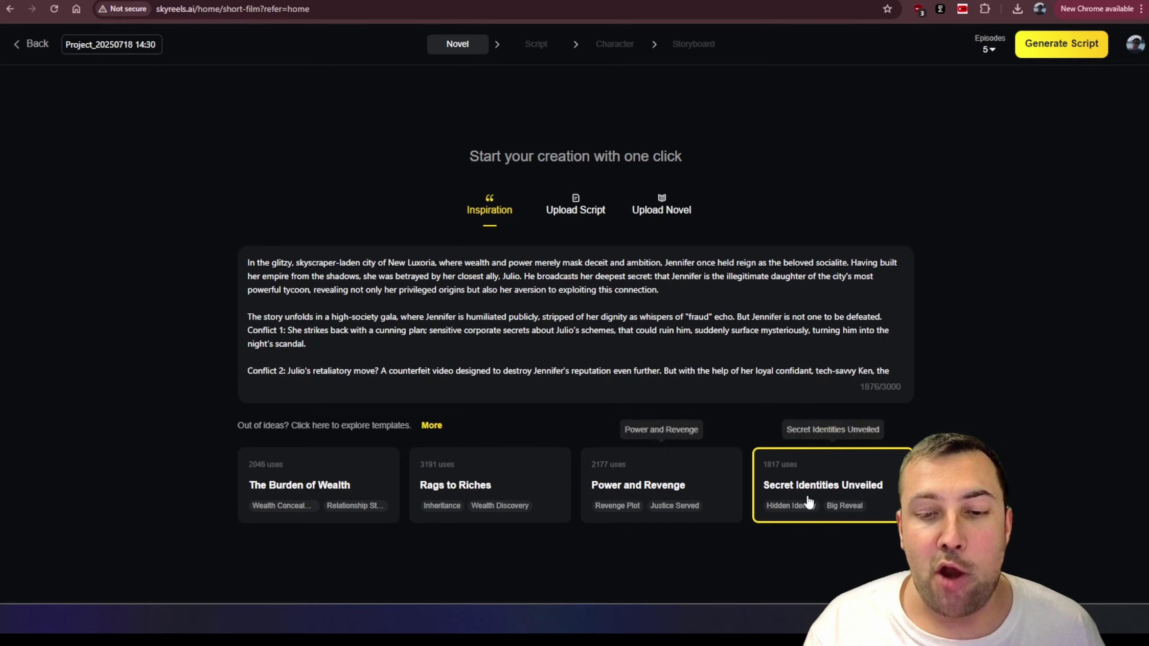
pyautogui.click(808, 501)
pyautogui.click(457, 508)
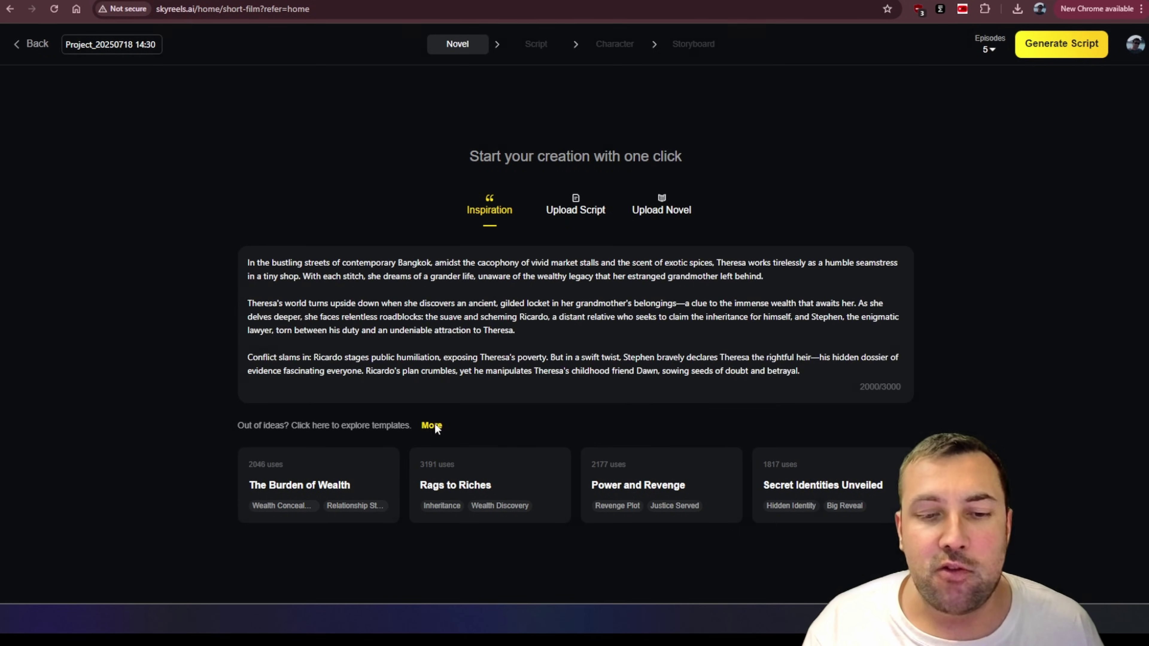
pyautogui.click(433, 426)
pyautogui.scroll(-10, 588, 308)
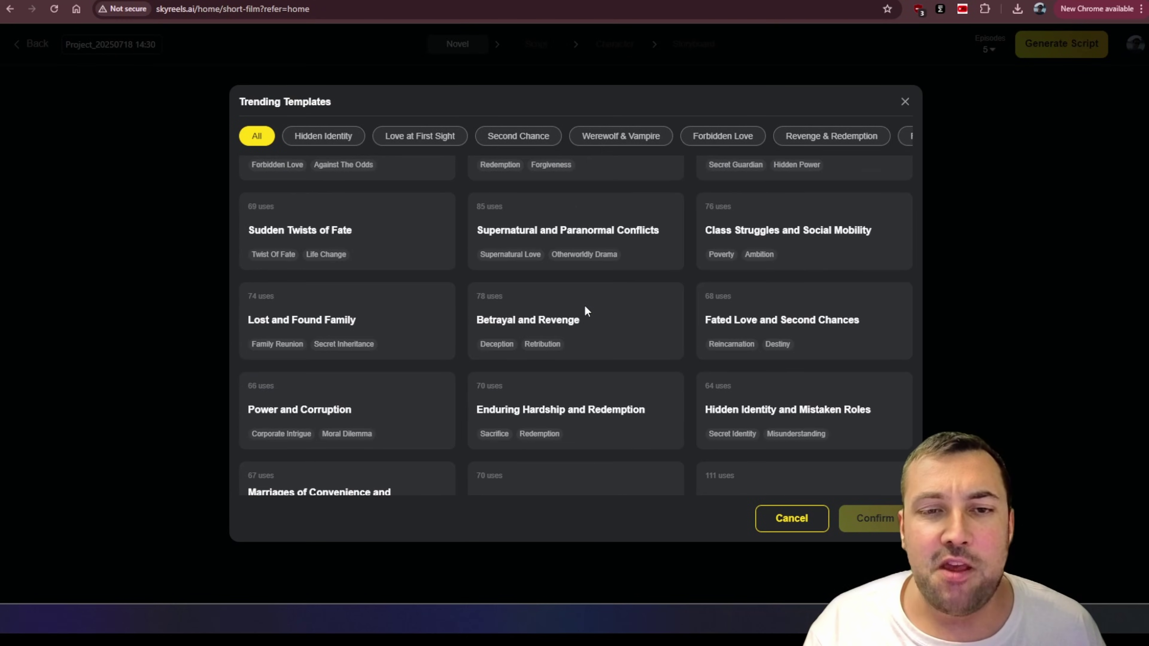
pyautogui.scroll(-1, 583, 313)
pyautogui.click(568, 225)
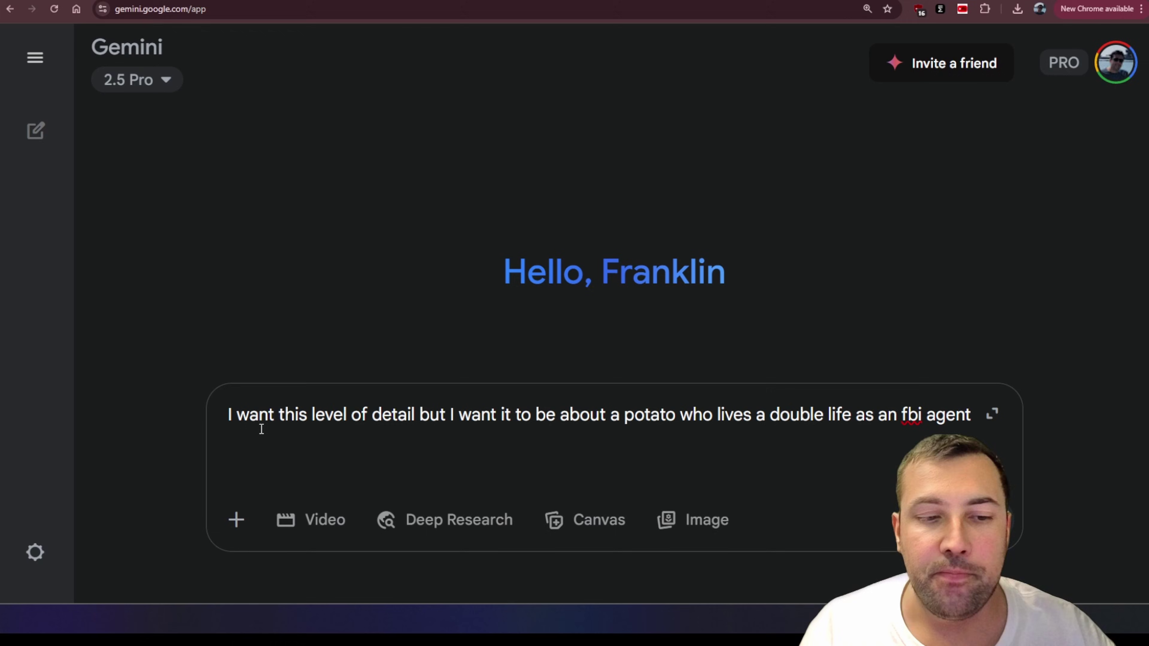
# Step: Paste the example story under the Gemini prompt and send the potato FBI agent request
pyautogui.moveTo(238, 423); pyautogui.dragTo(881, 421)
pyautogui.click(765, 462)
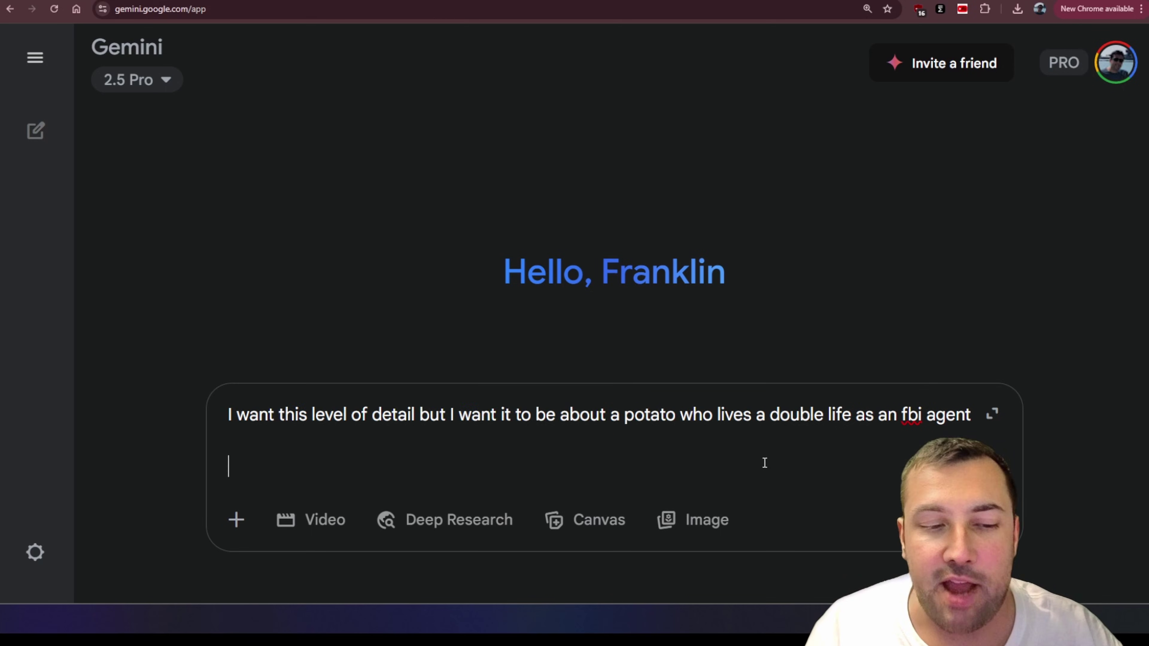
pyautogui.hotkey('ctrl', 'v')
pyautogui.press('Return')
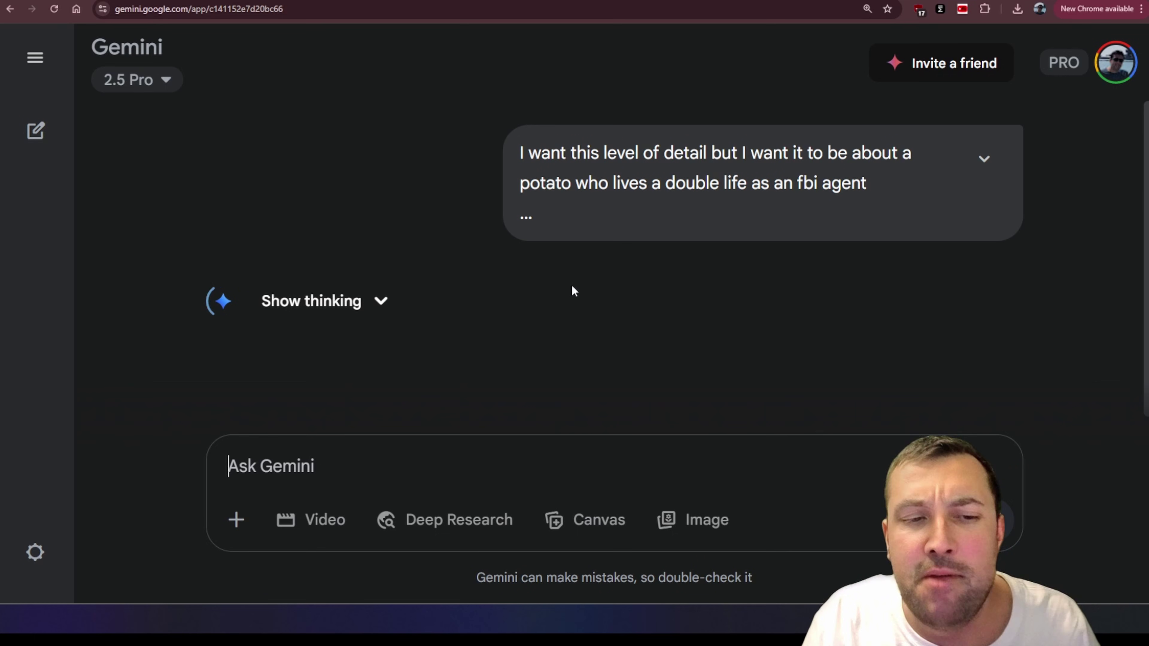
# Step: Copy Gemini's story reply and paste it into the SkyReels idea box
pyautogui.moveTo(557, 290); pyautogui.dragTo(627, 316)
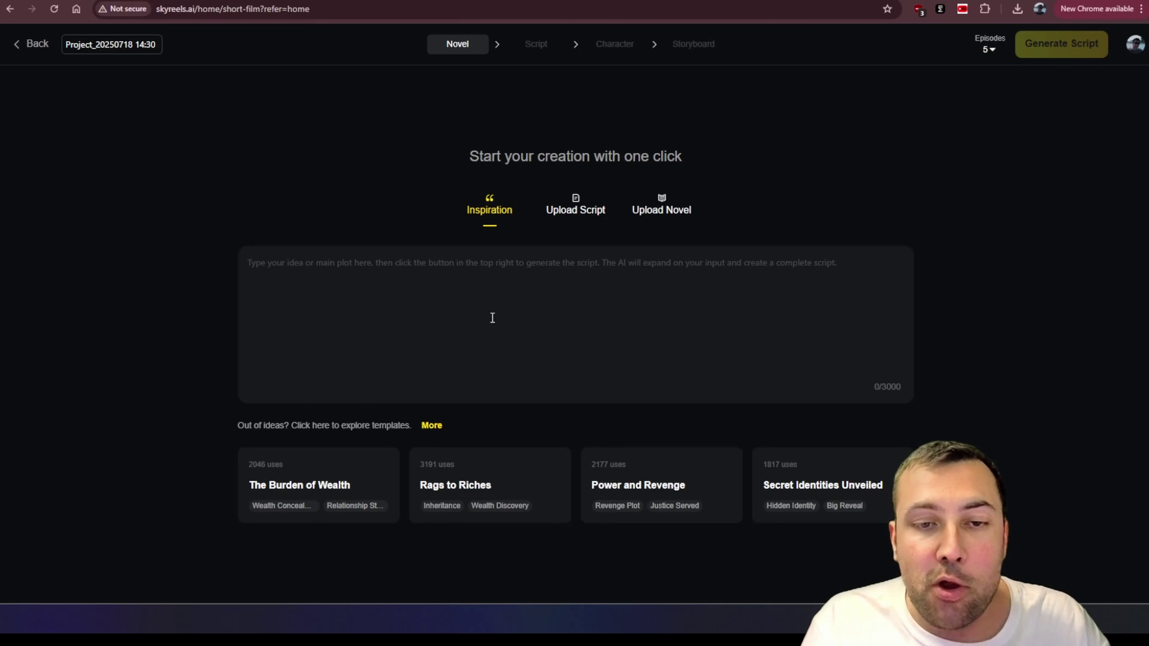
pyautogui.click(493, 318)
pyautogui.hotkey('ctrl', 'v')
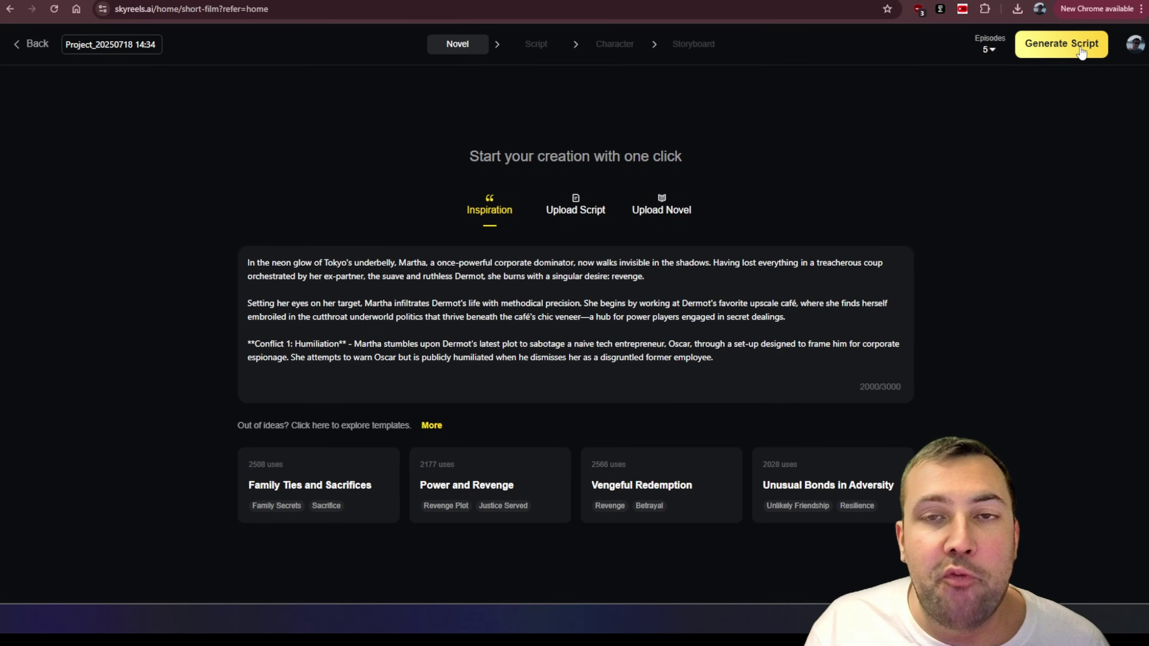
# Step: Keep the script at 5 episodes and generate the characters from it
pyautogui.click(992, 50)
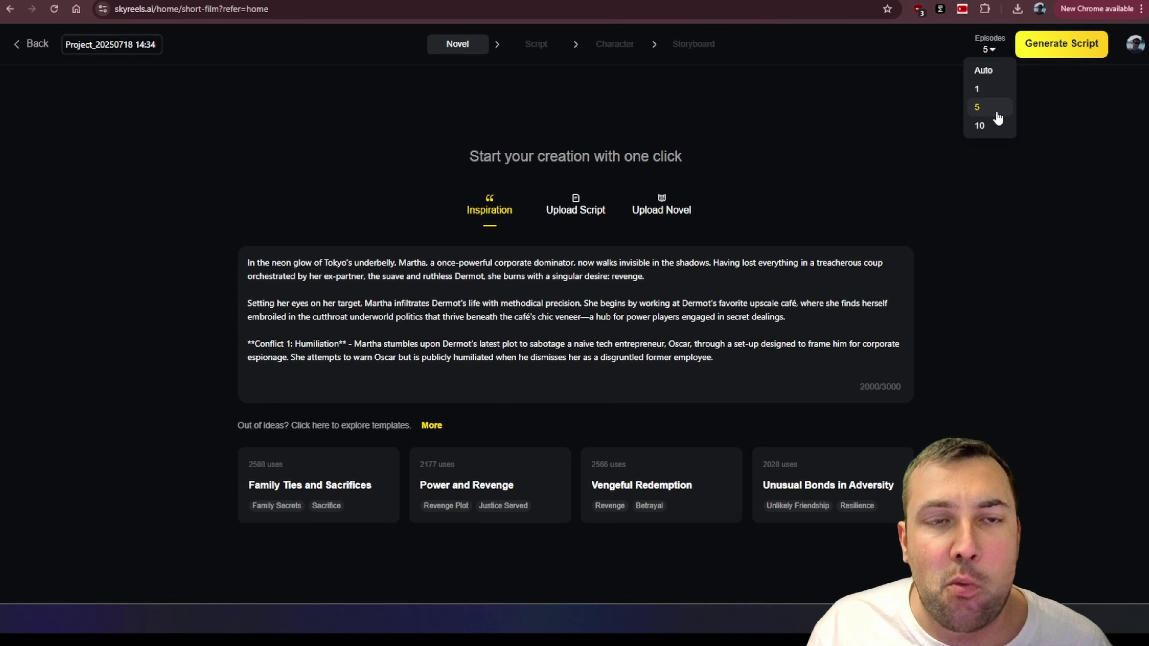
pyautogui.click(986, 127)
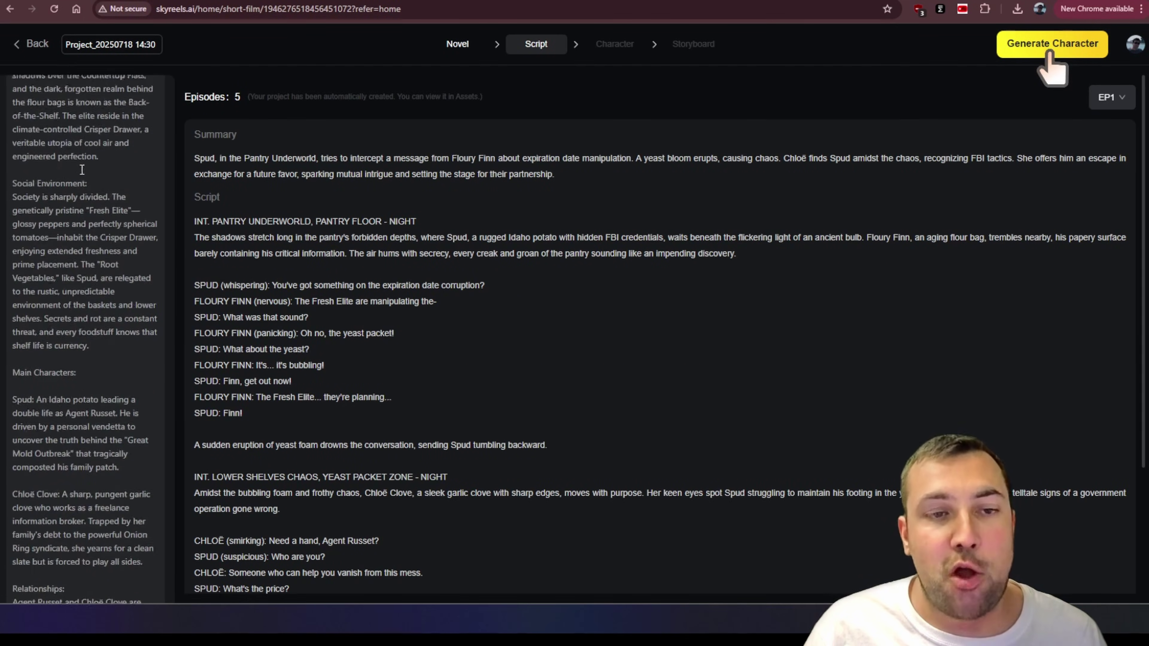
pyautogui.scroll(6, 82, 169)
pyautogui.scroll(-5, 349, 181)
pyautogui.scroll(5, 349, 134)
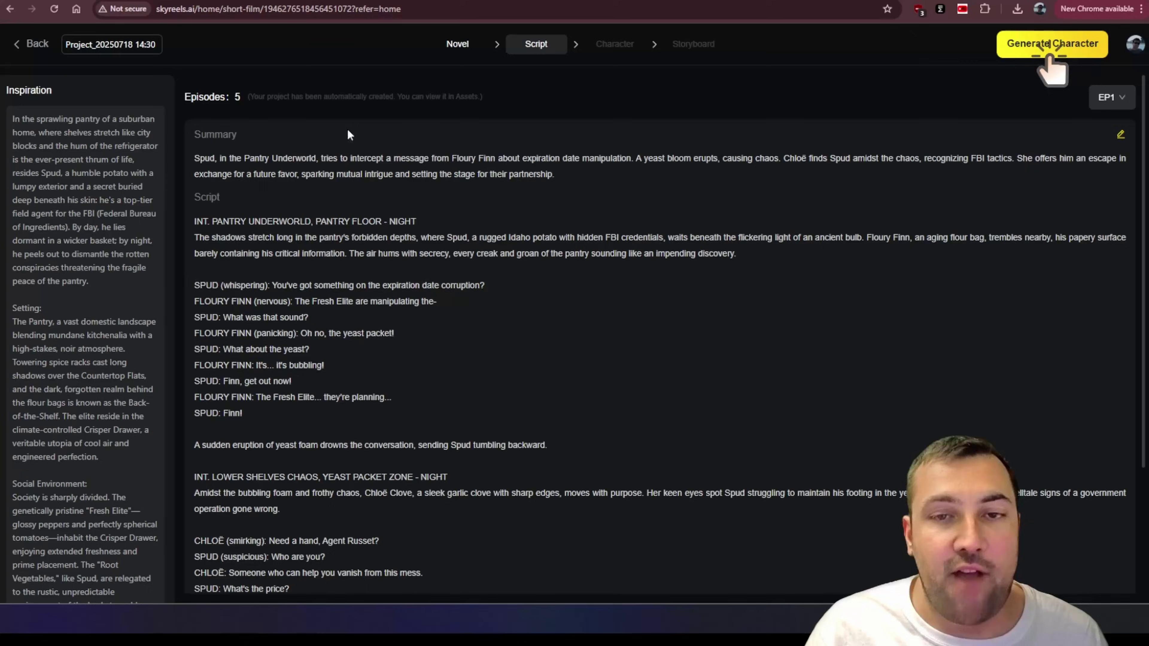
pyautogui.click(1052, 44)
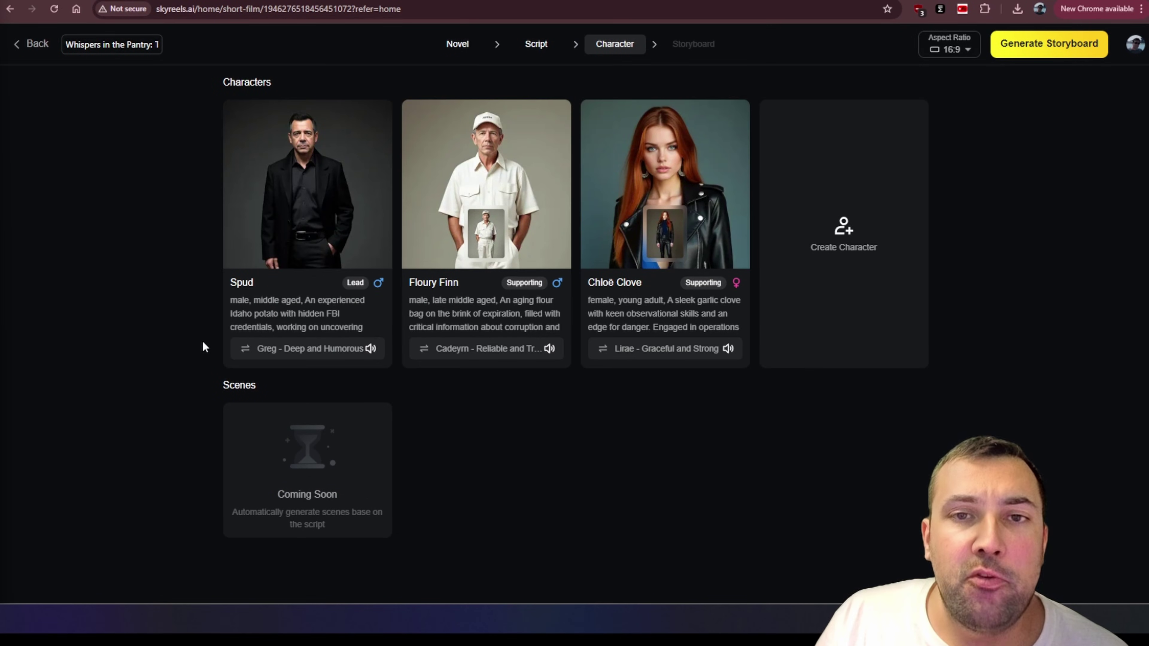
pyautogui.moveTo(319, 268)
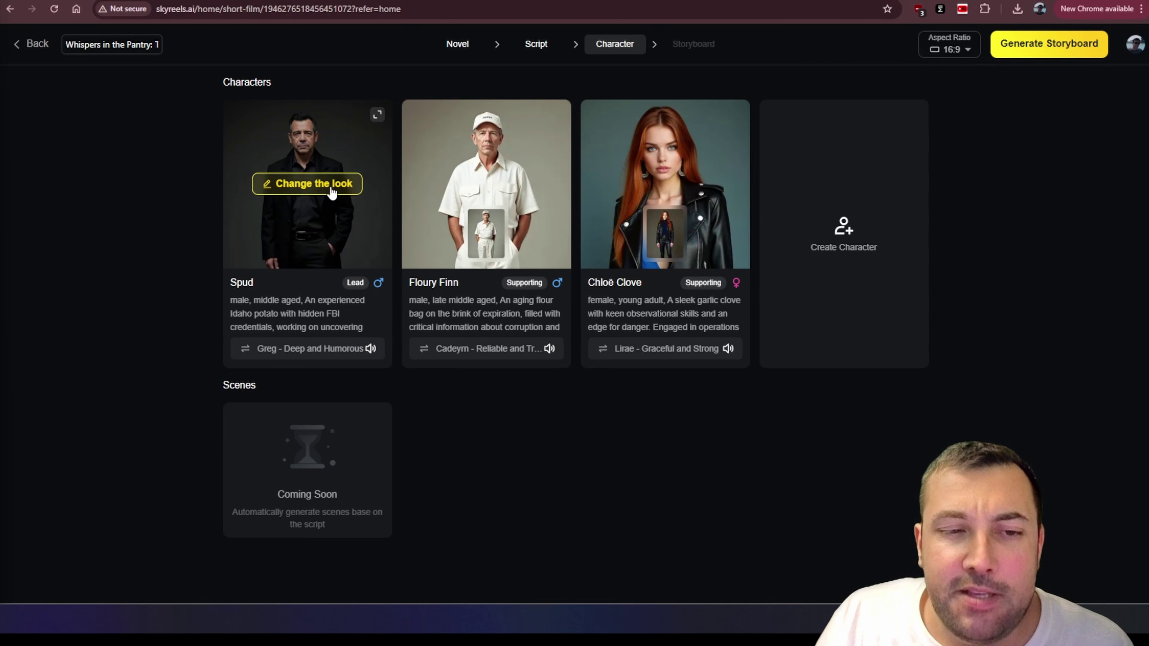
# Step: Browse the actor library for a reference face for Spud, then close it without choosing
pyautogui.click(331, 192)
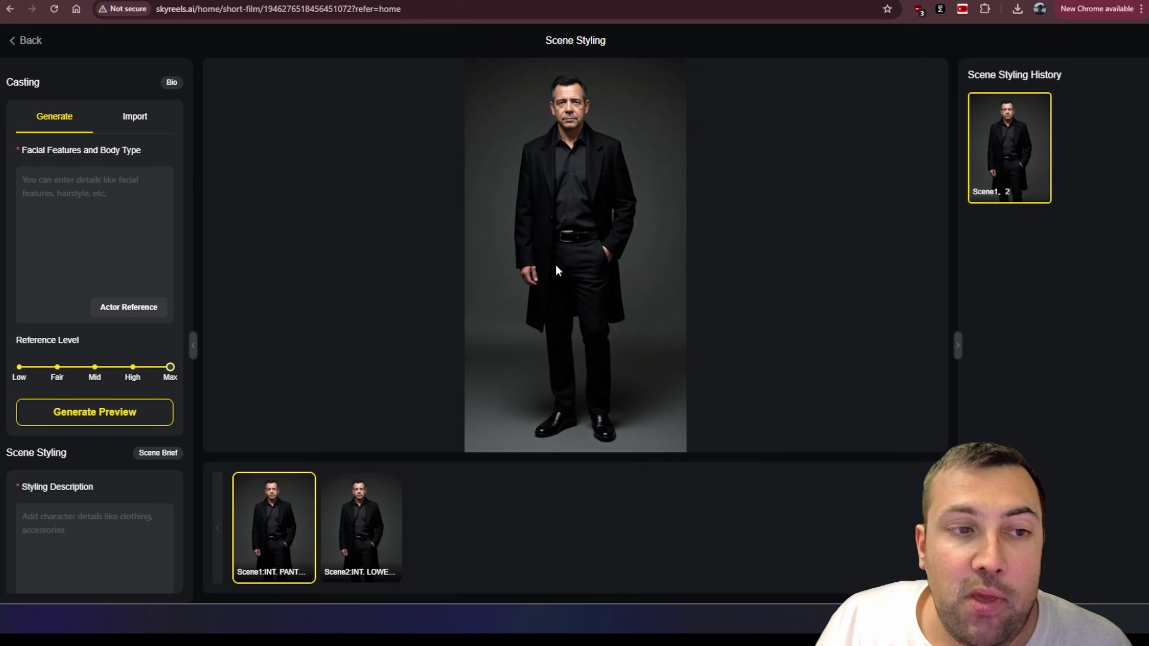
pyautogui.click(146, 315)
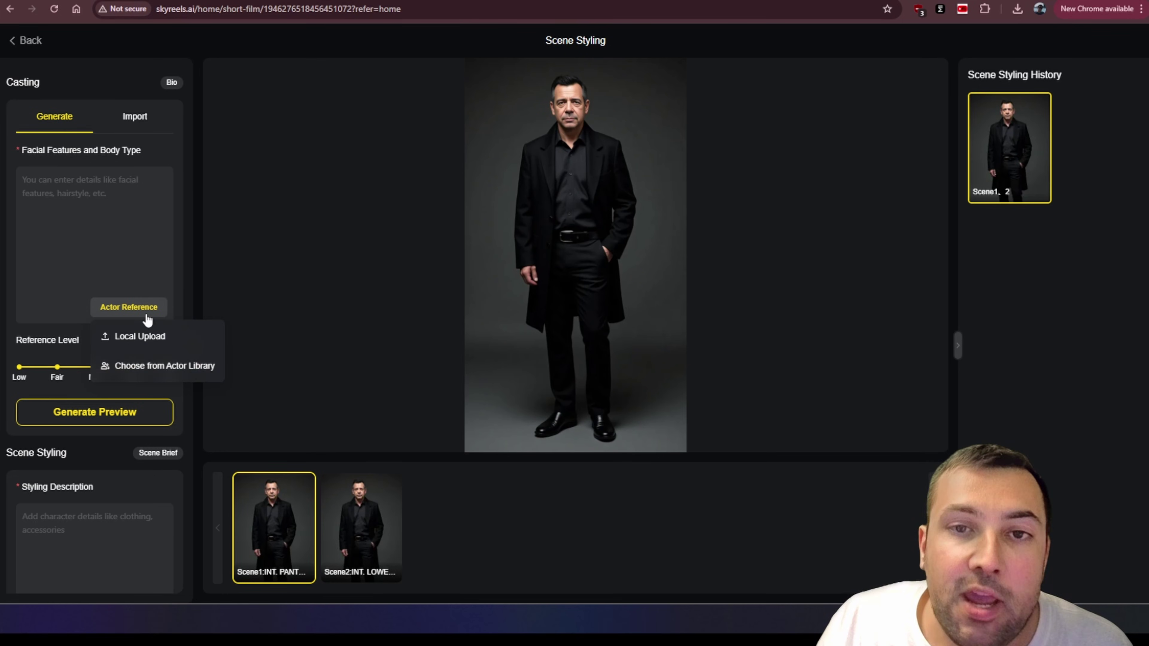
pyautogui.click(155, 365)
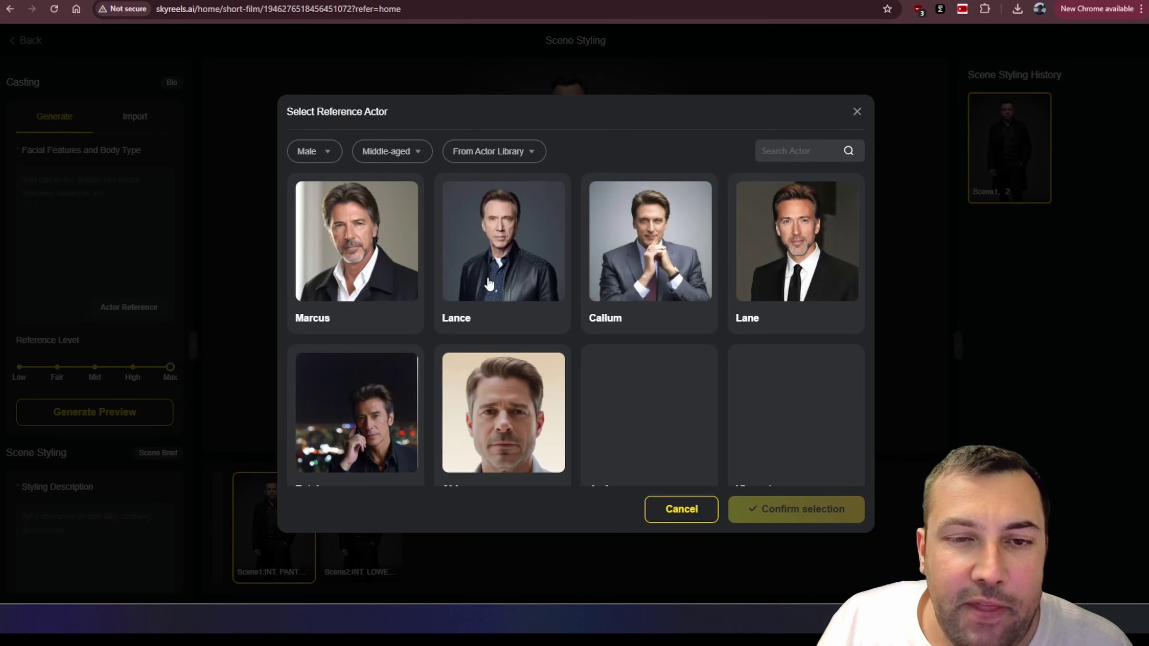
pyautogui.scroll(-3, 600, 327)
pyautogui.scroll(-5, 601, 327)
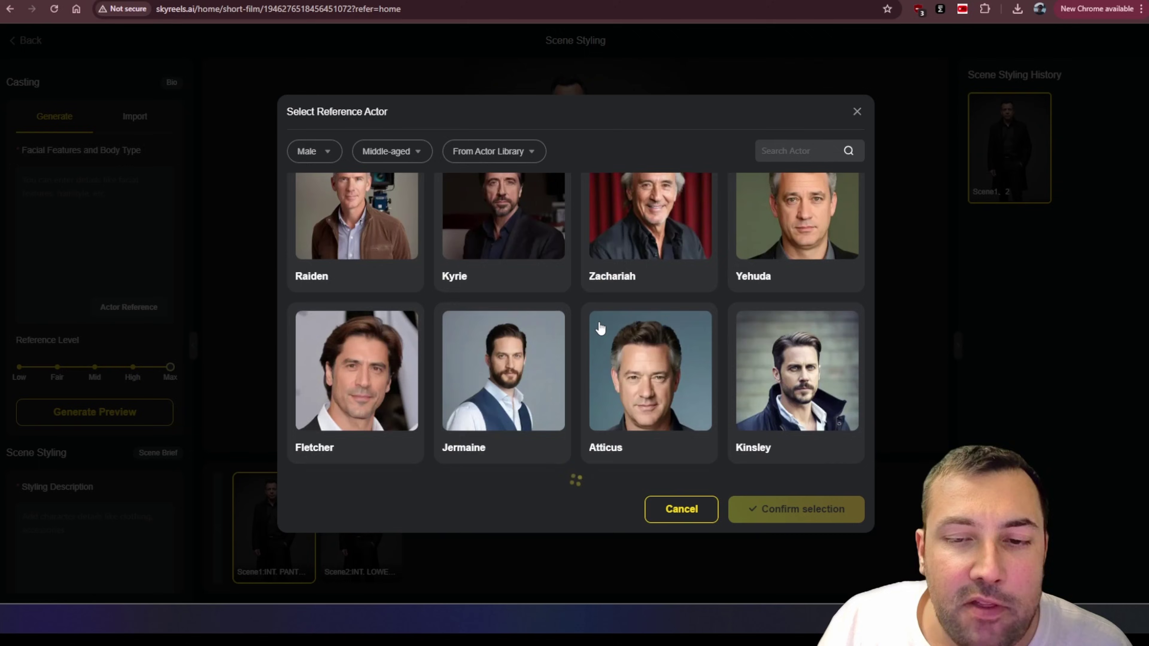
pyautogui.scroll(8, 600, 327)
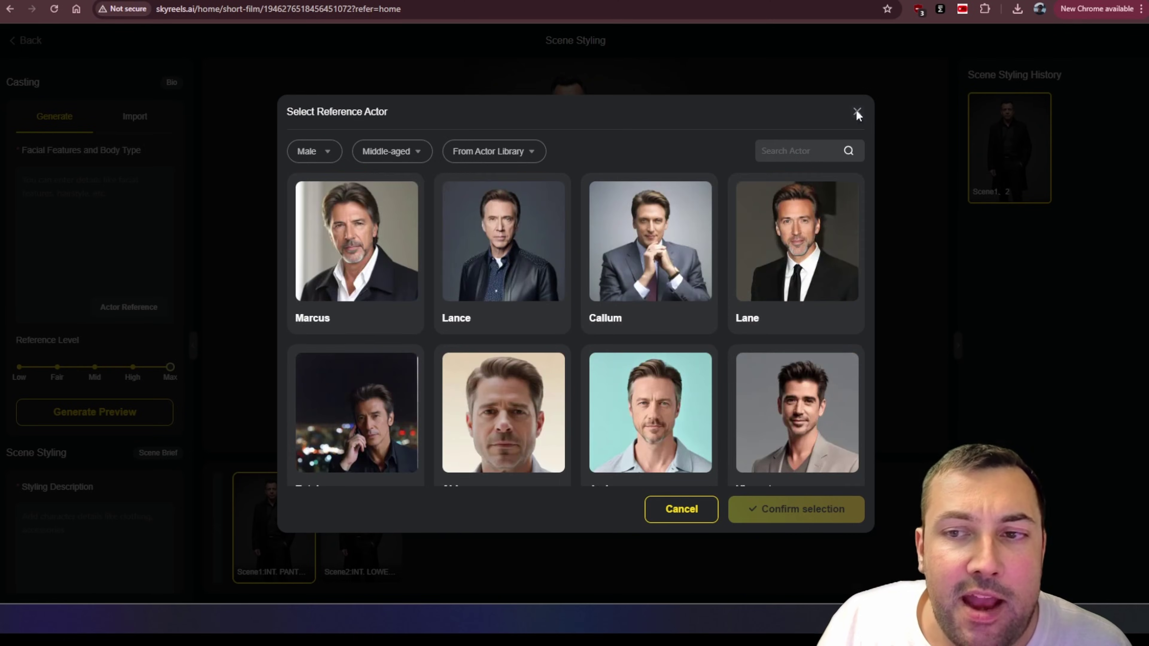
pyautogui.click(857, 112)
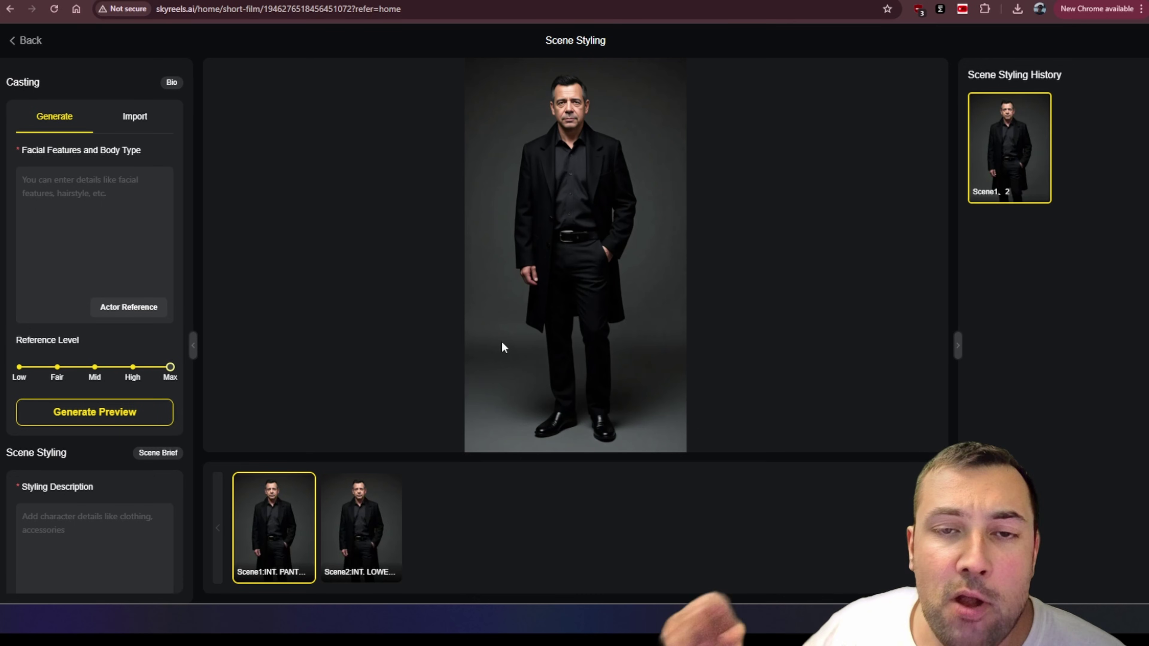
pyautogui.click(44, 37)
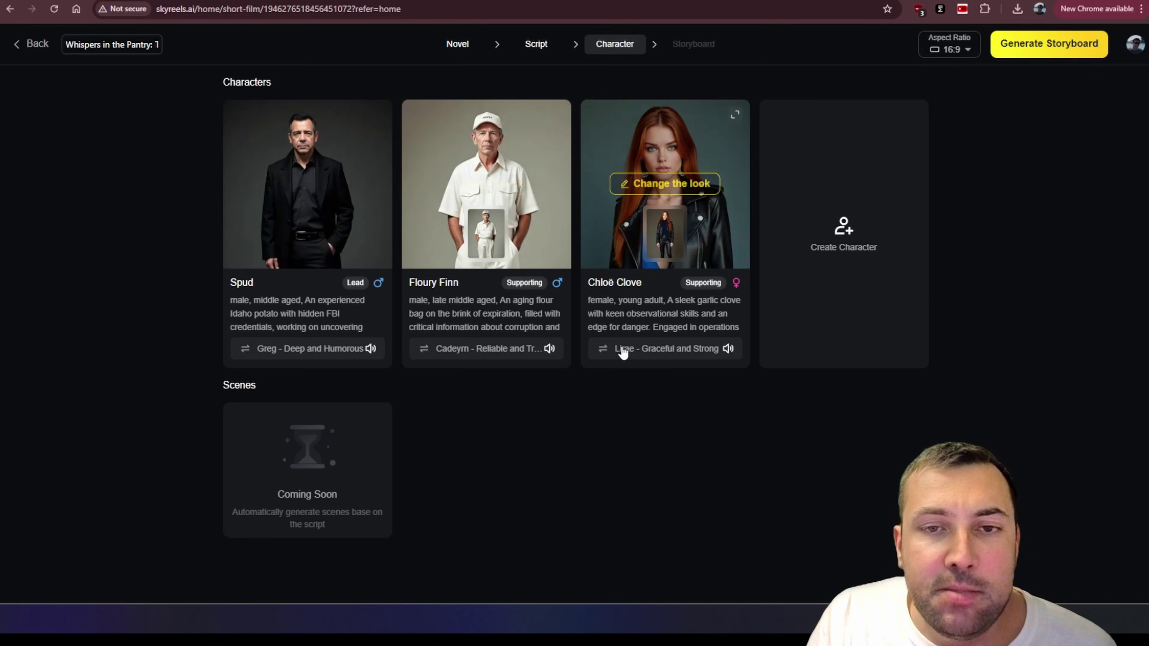
# Step: Generate the storyboard from the characters and scroll through its scenes
pyautogui.click(1027, 53)
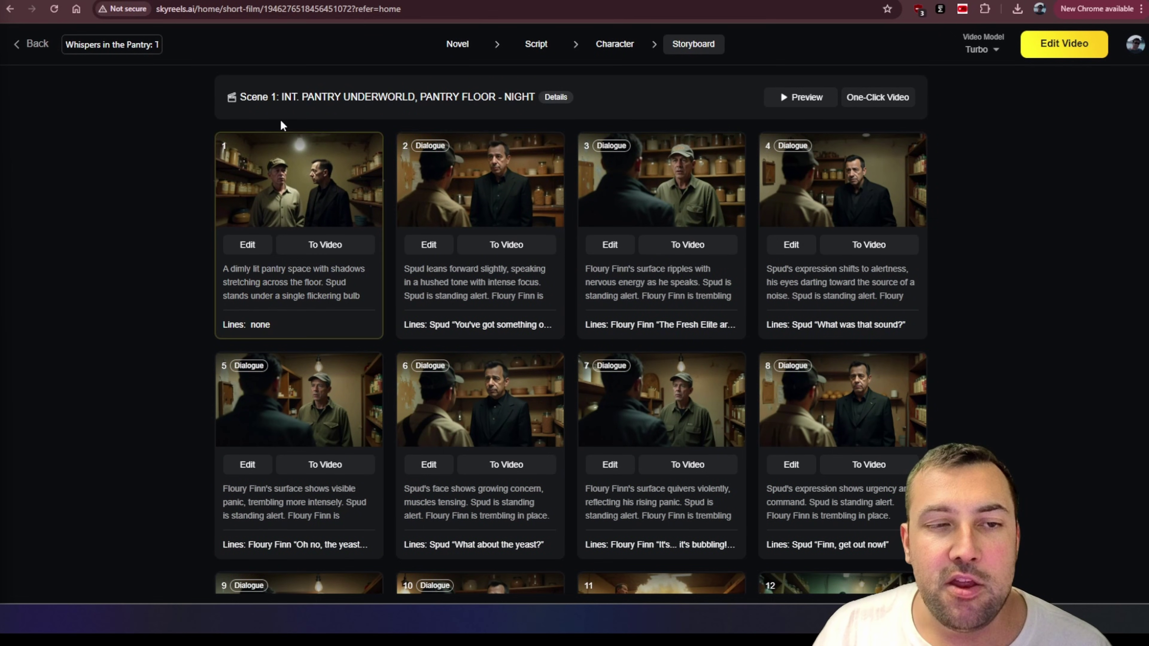
pyautogui.scroll(-1, 420, 326)
pyautogui.scroll(-15, 419, 317)
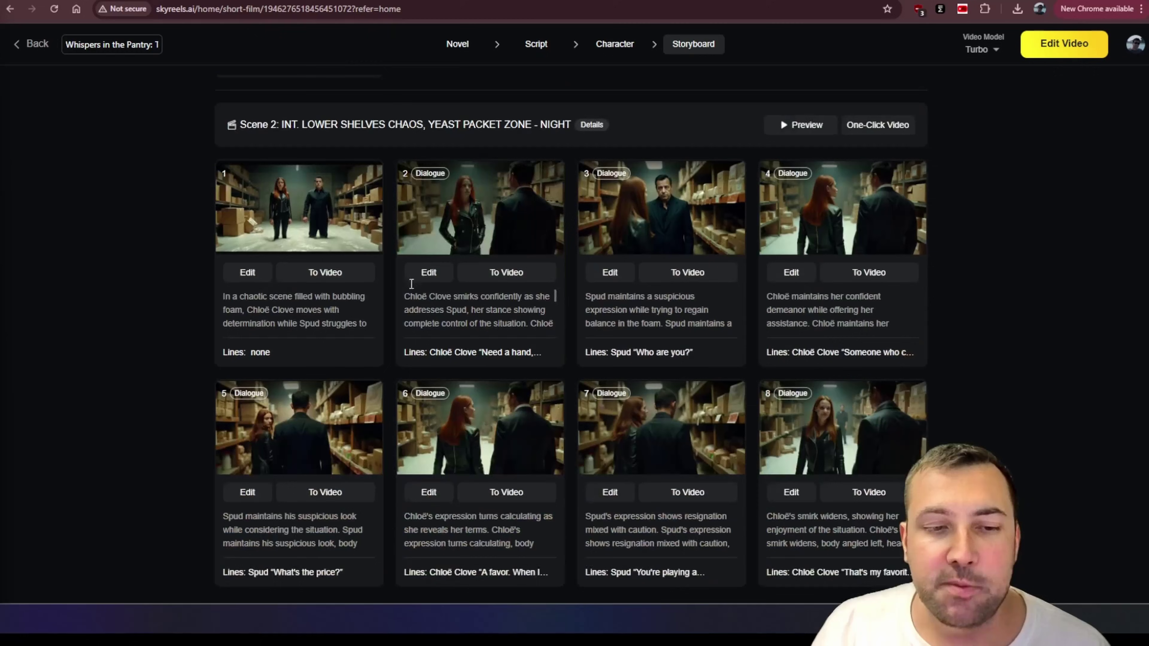
pyautogui.scroll(-15, 423, 231)
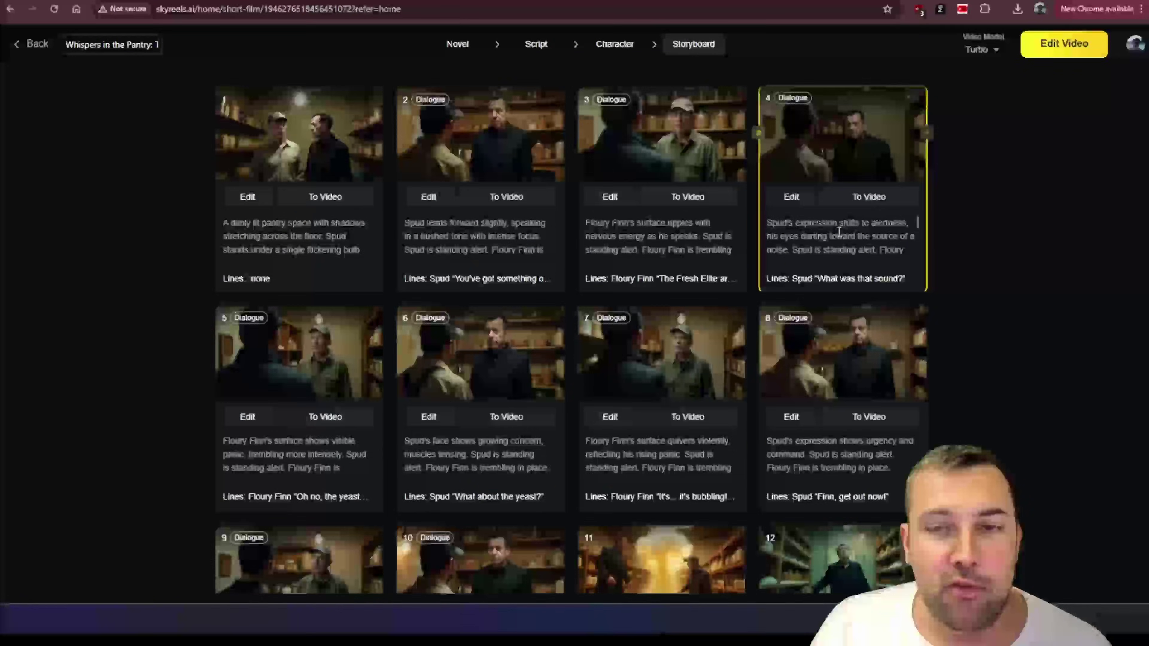
pyautogui.scroll(2, 871, 132)
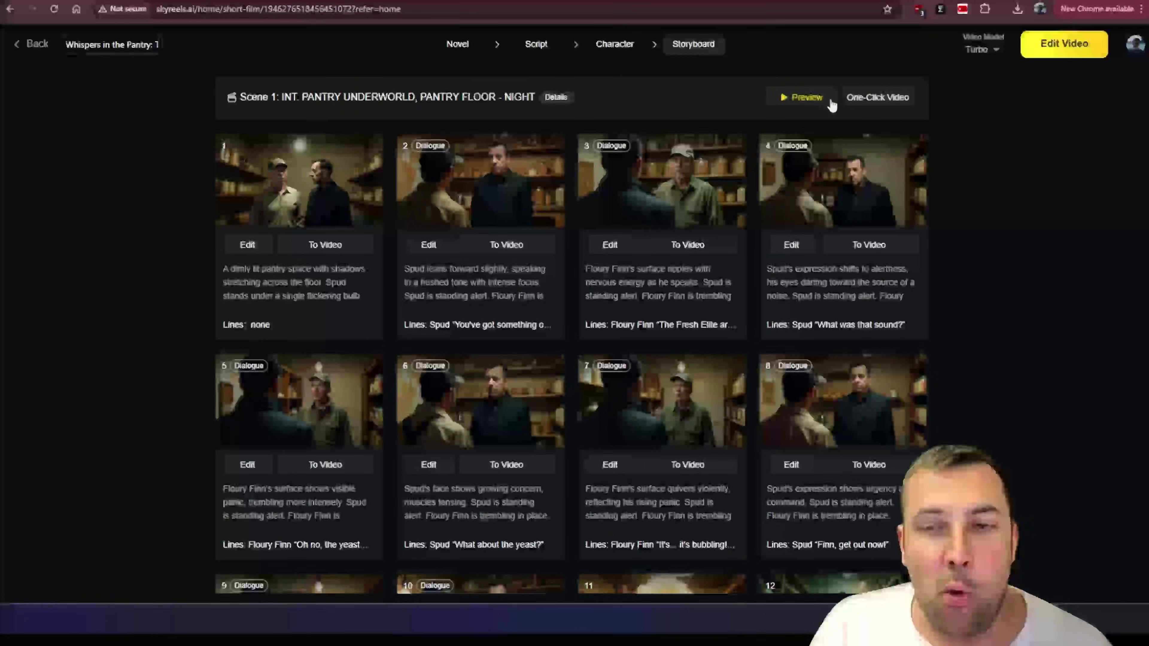
# Step: Convert all of Scene 1's shots into video clips and review the results
pyautogui.click(886, 99)
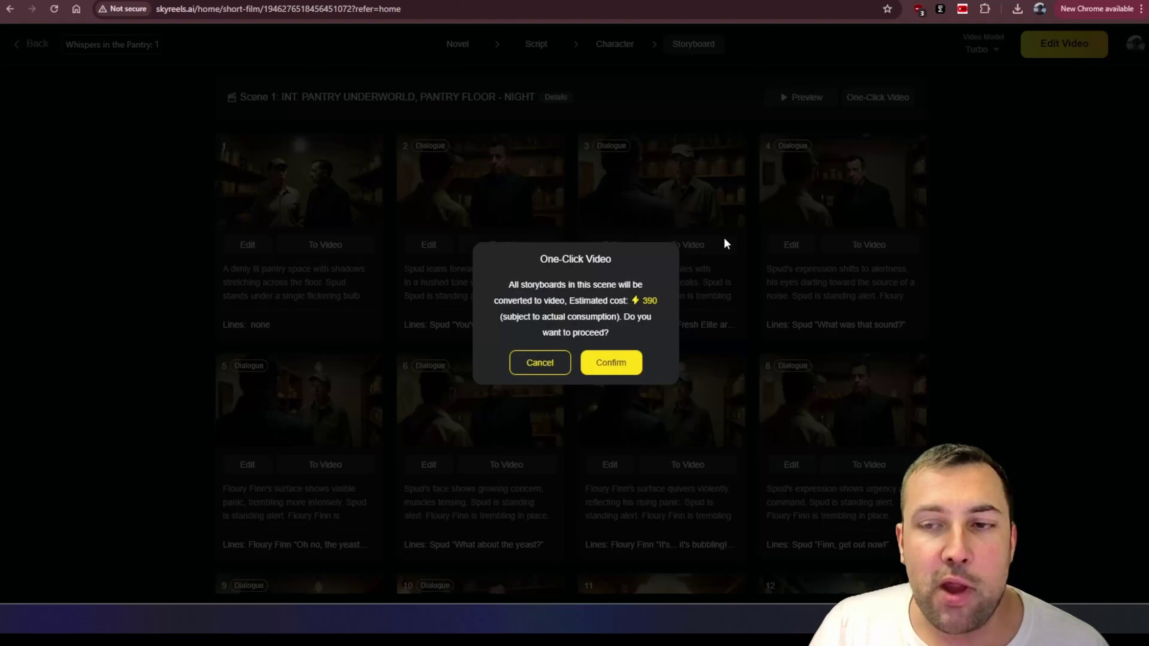
pyautogui.click(615, 366)
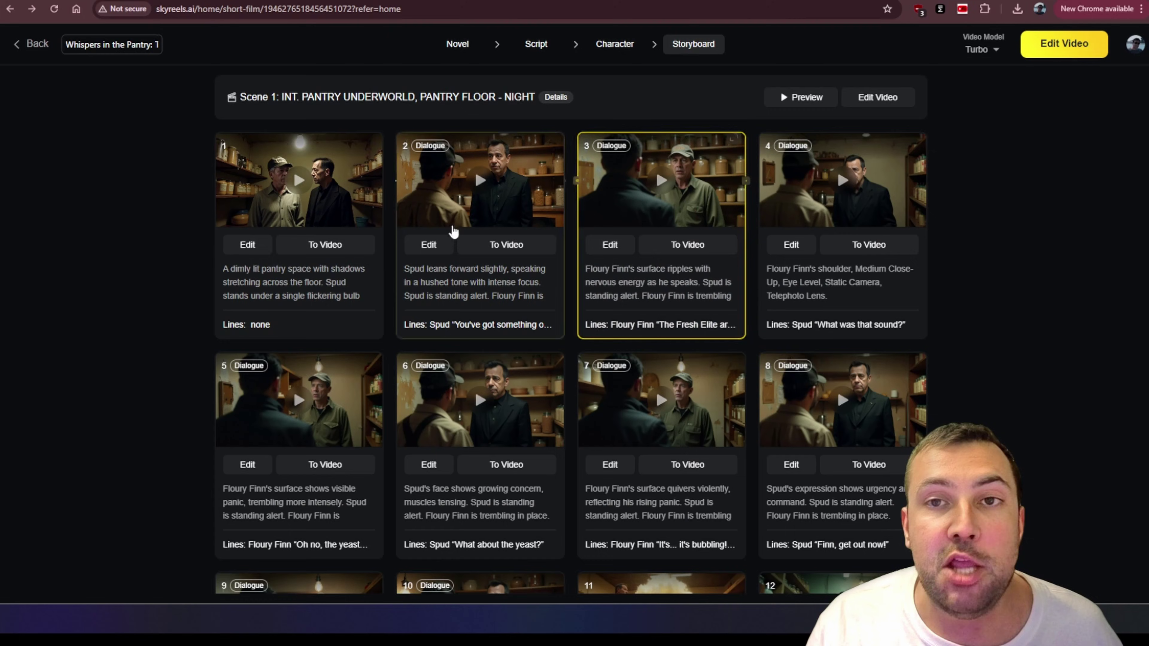
pyautogui.scroll(-8, 453, 232)
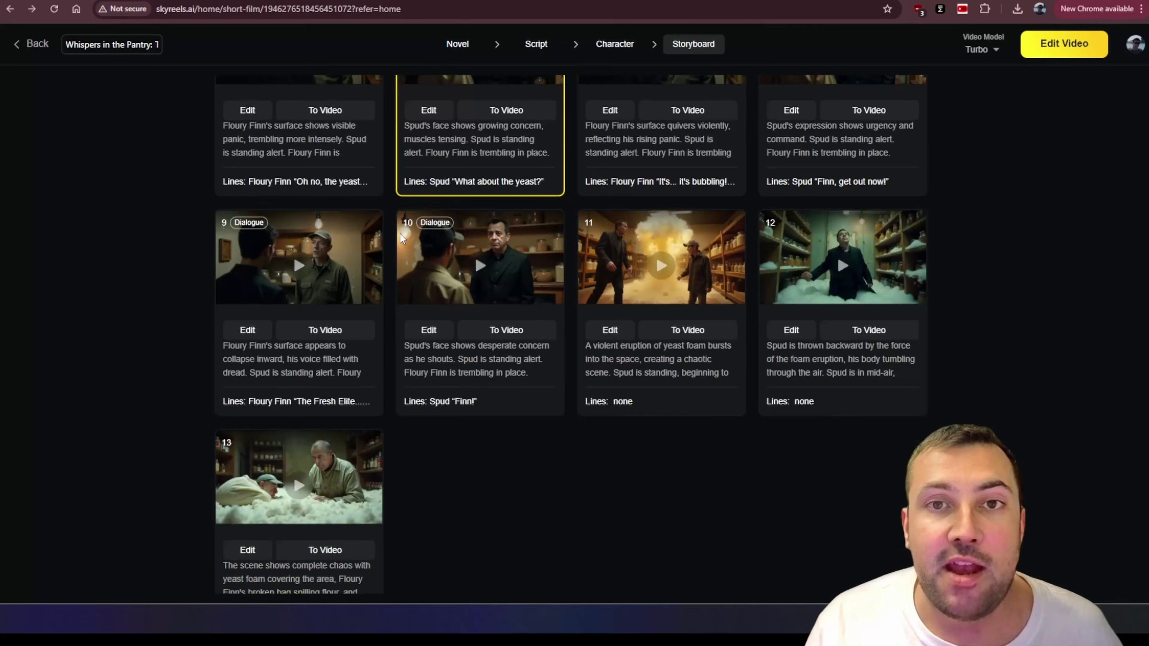
pyautogui.scroll(-4, 400, 238)
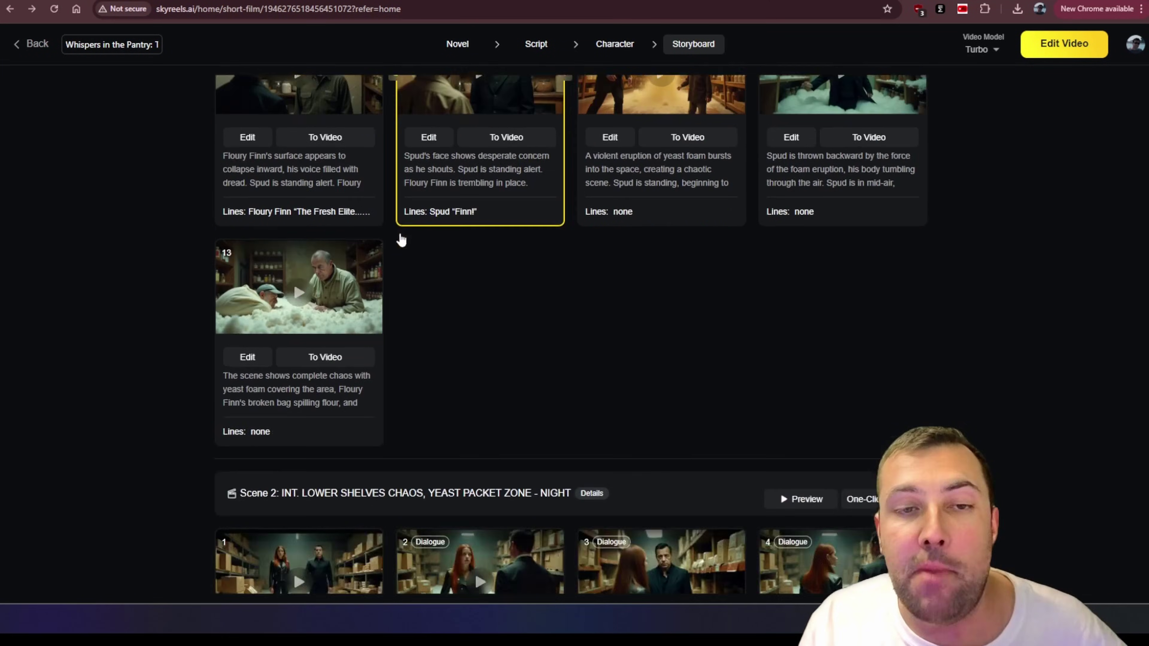
pyautogui.scroll(12, 401, 231)
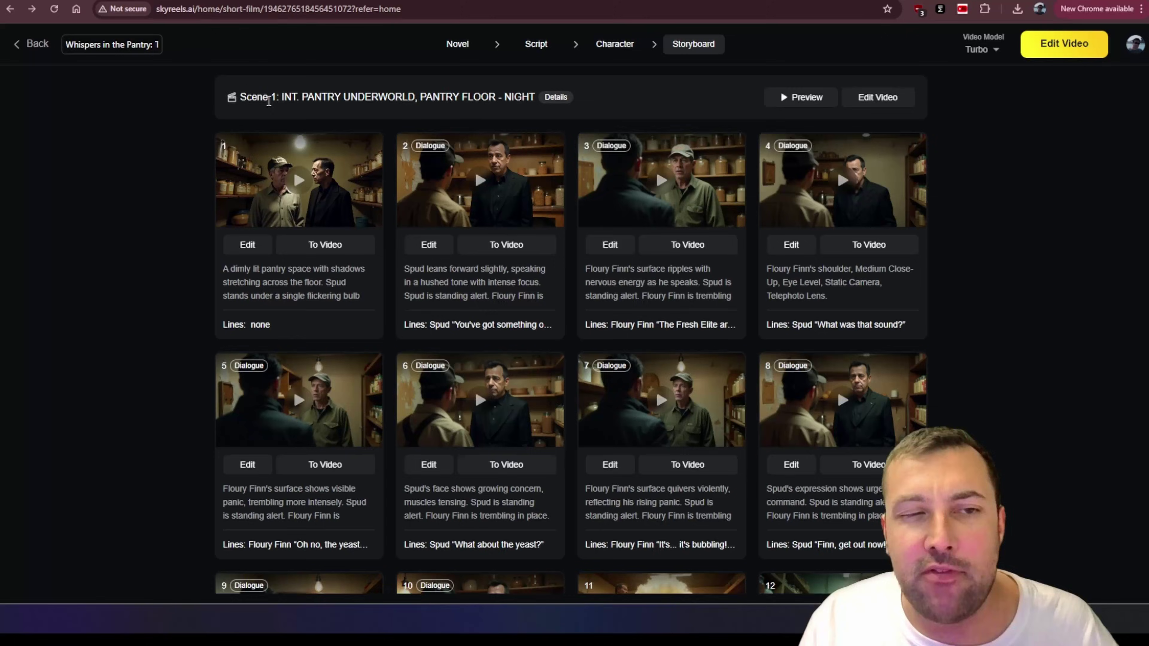
pyautogui.scroll(-15, 441, 188)
pyautogui.scroll(15, 680, 226)
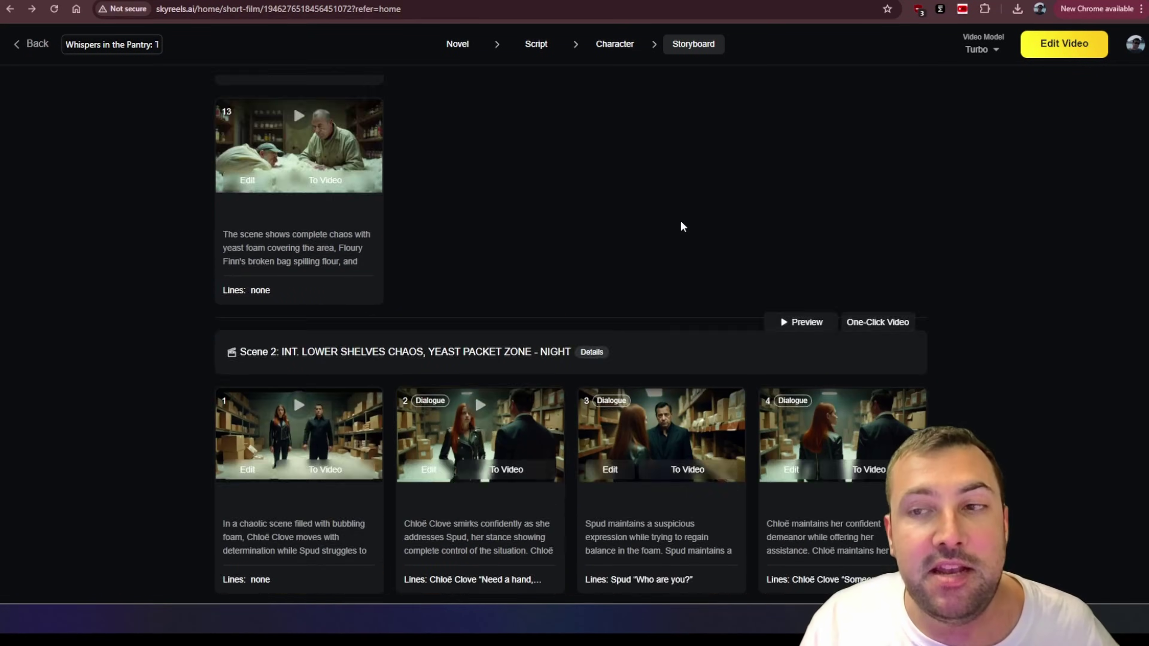
# Step: Convert the remaining 15 shots to video, review Subtitles, Filters and Transitions, then open Export
pyautogui.click(1054, 45)
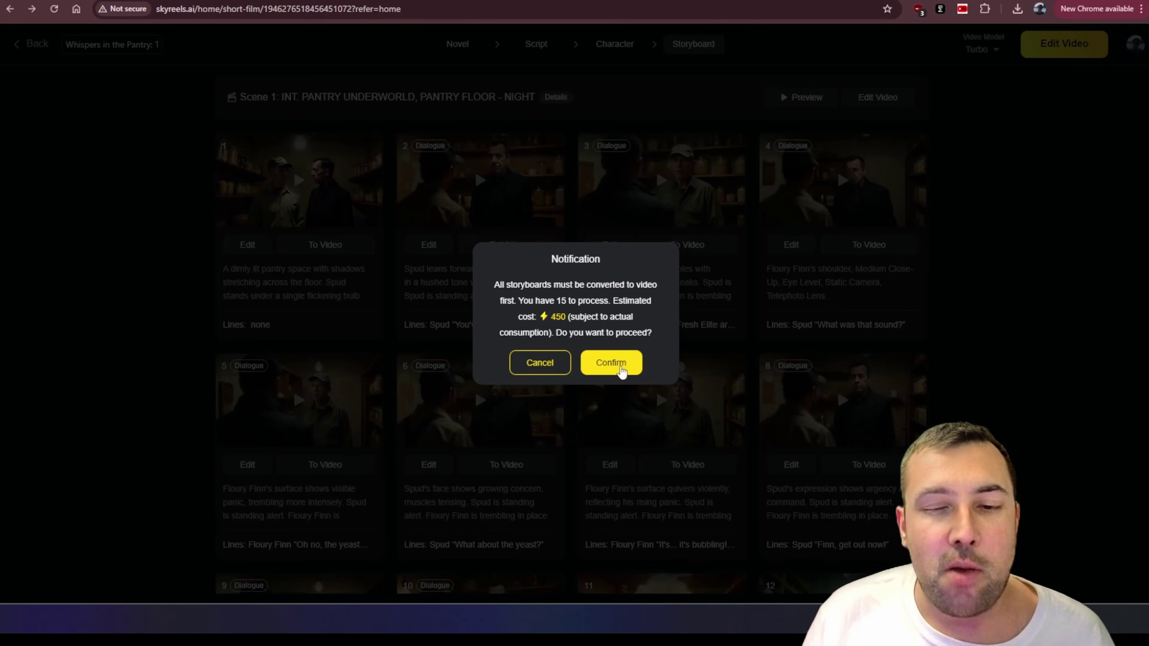
pyautogui.click(613, 364)
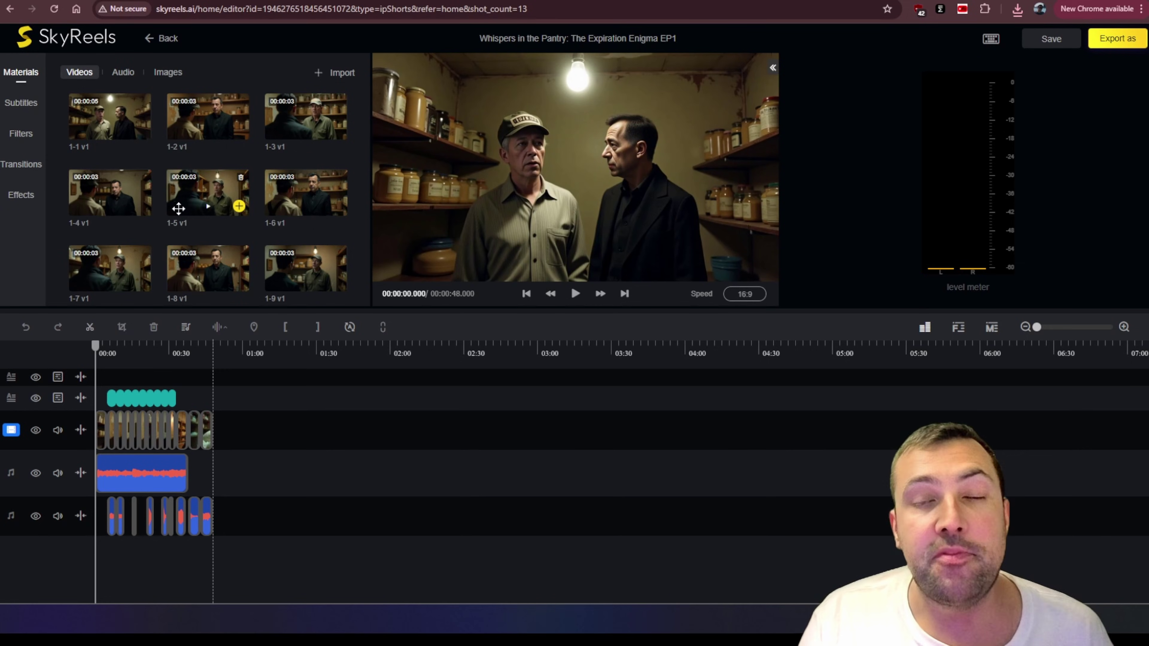
pyautogui.click(21, 103)
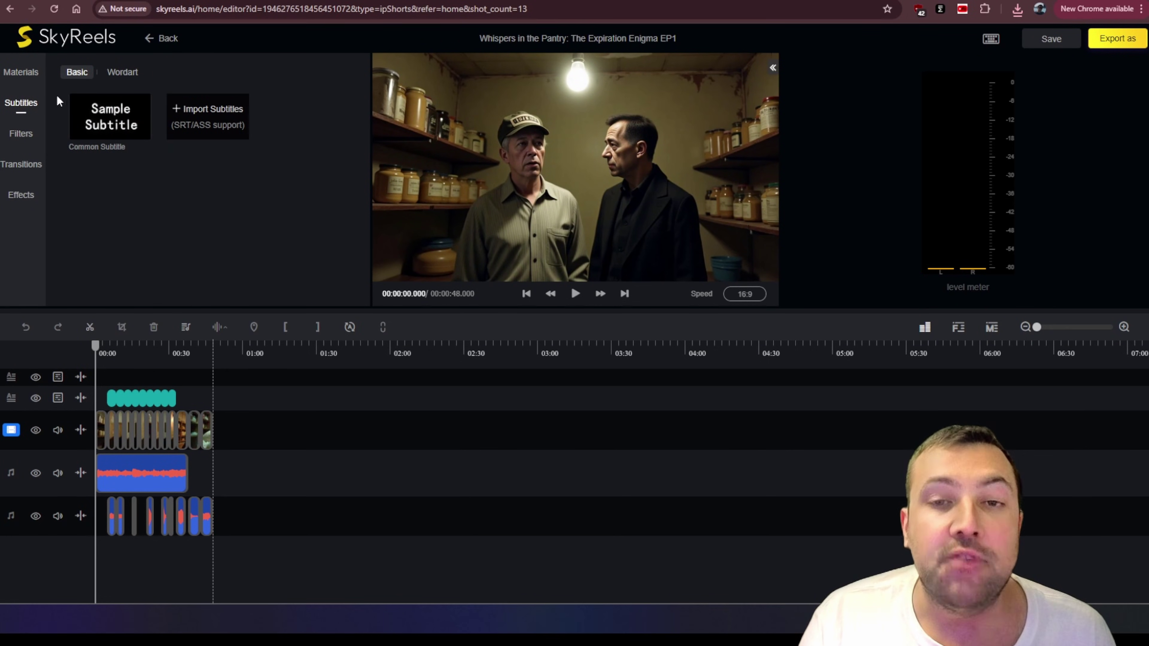
pyautogui.click(21, 133)
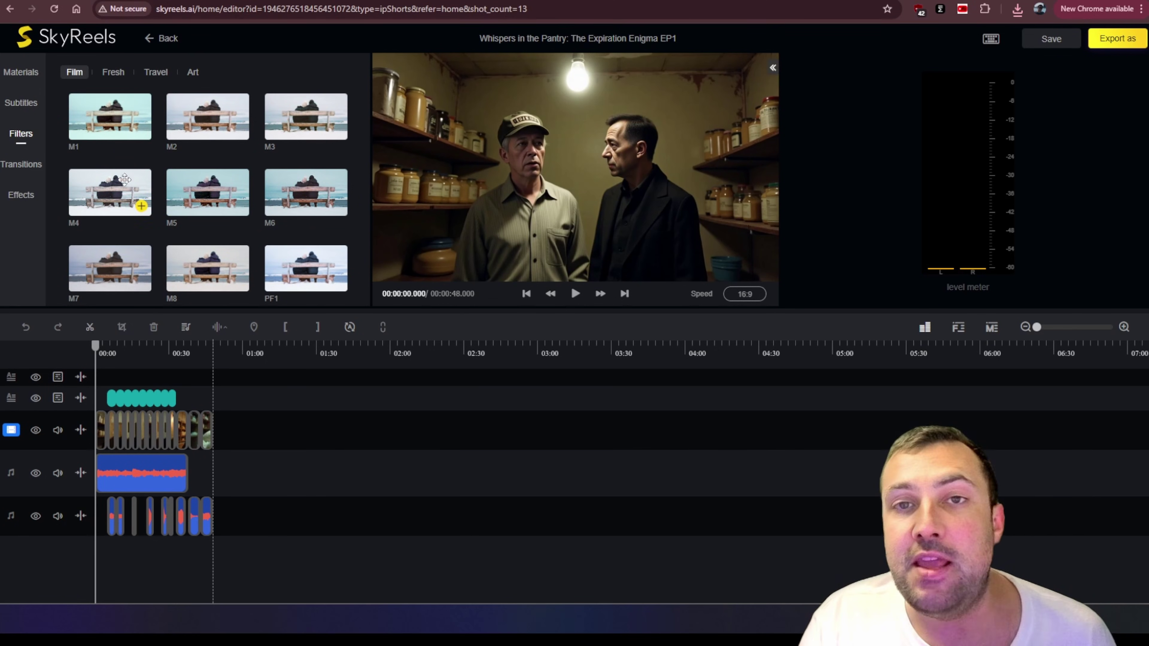
pyautogui.click(20, 164)
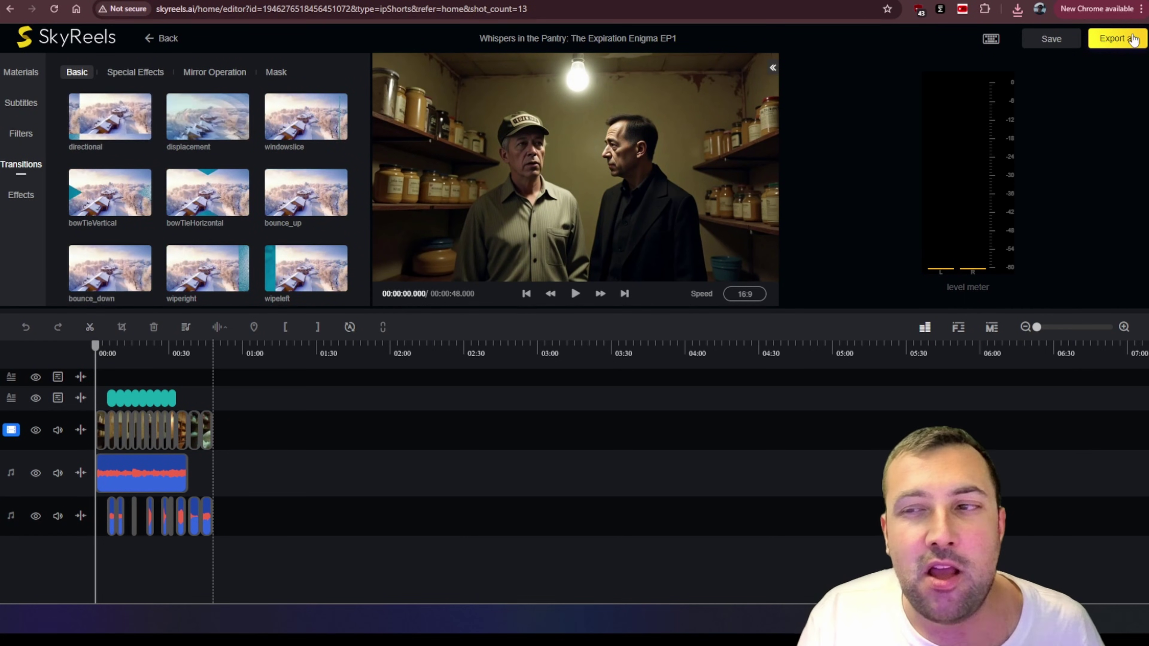
pyautogui.click(1133, 40)
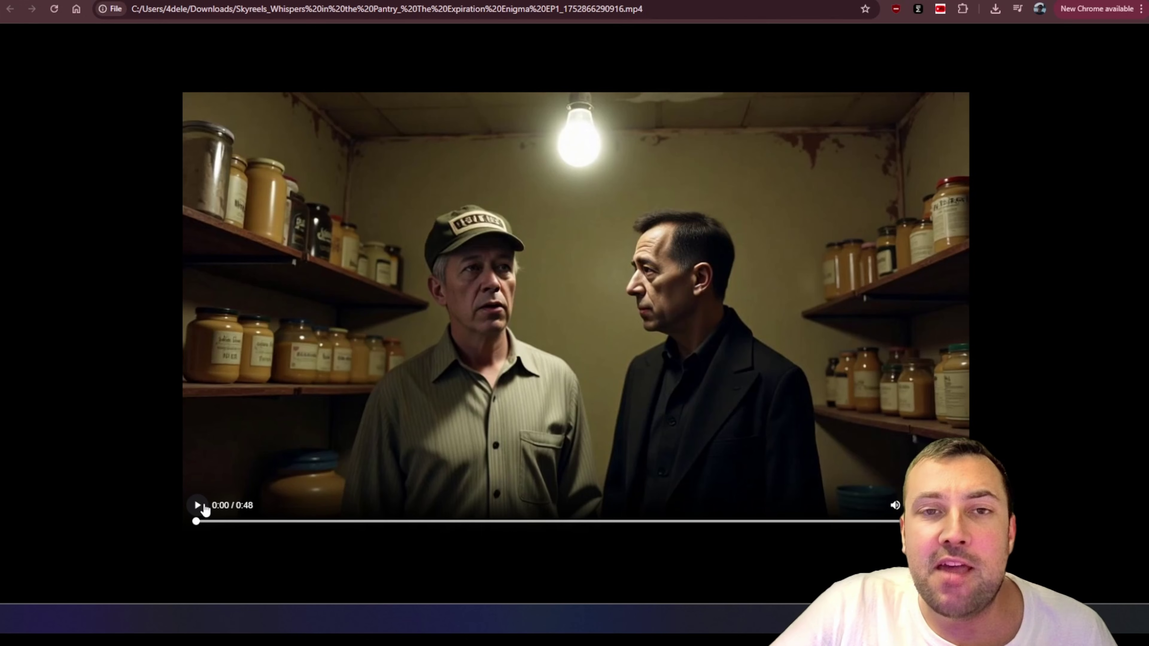
# Step: Play the exported episode, pause and resume it, then skip ahead to the flour-explosion scene
pyautogui.click(204, 506)
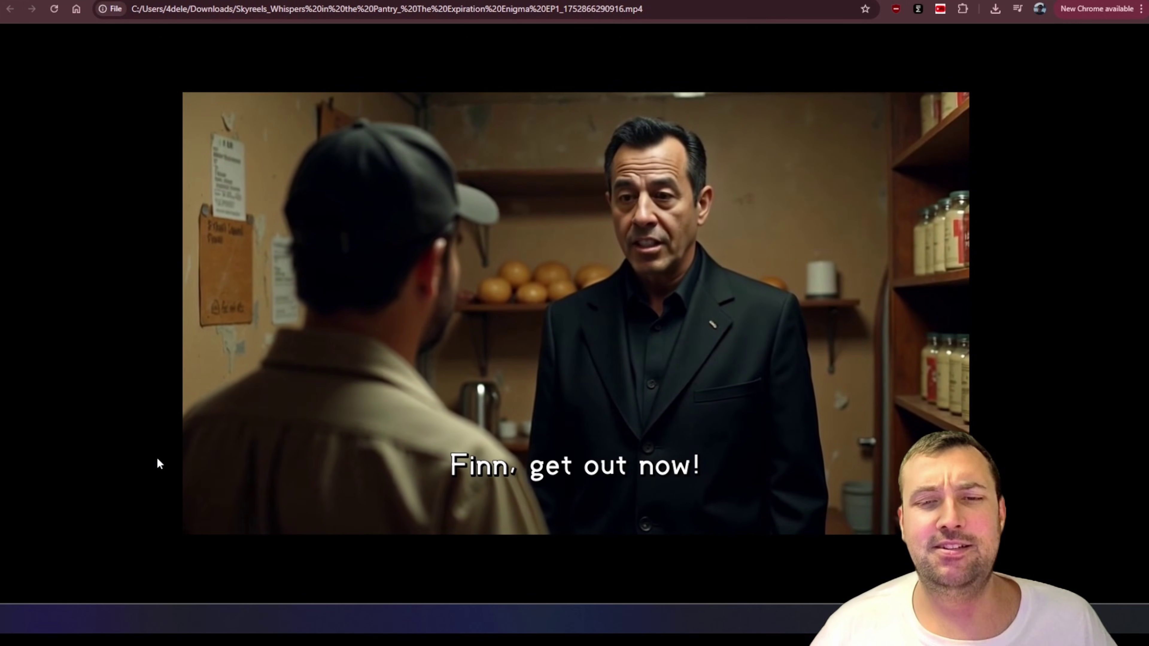
pyautogui.moveTo(188, 501)
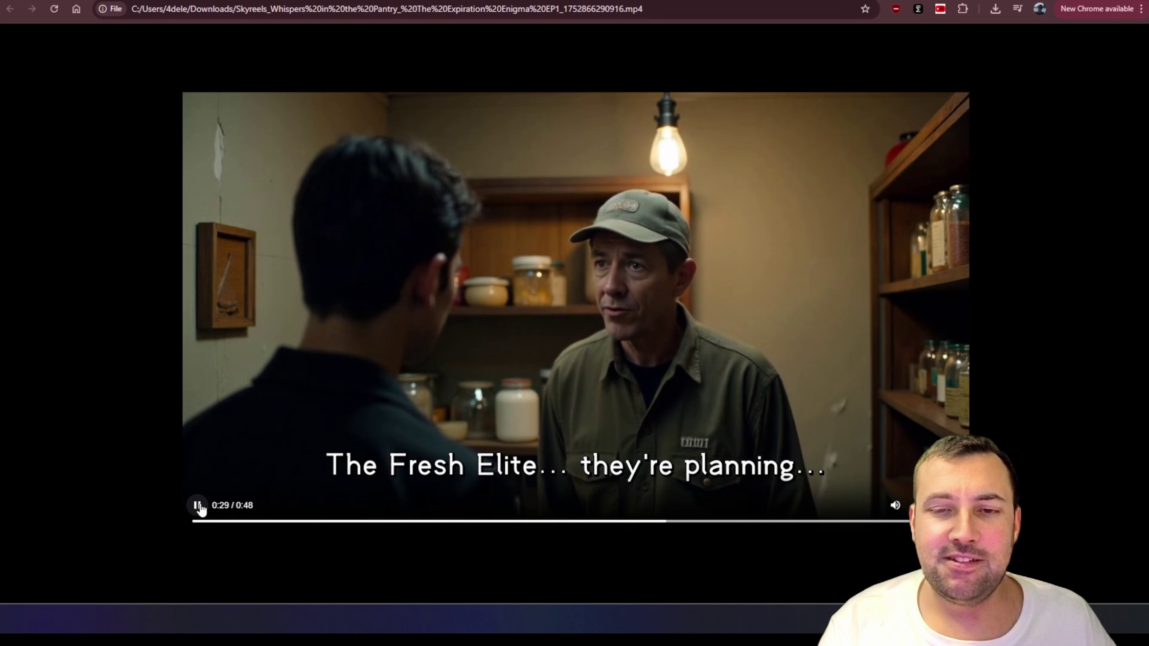
pyautogui.click(197, 506)
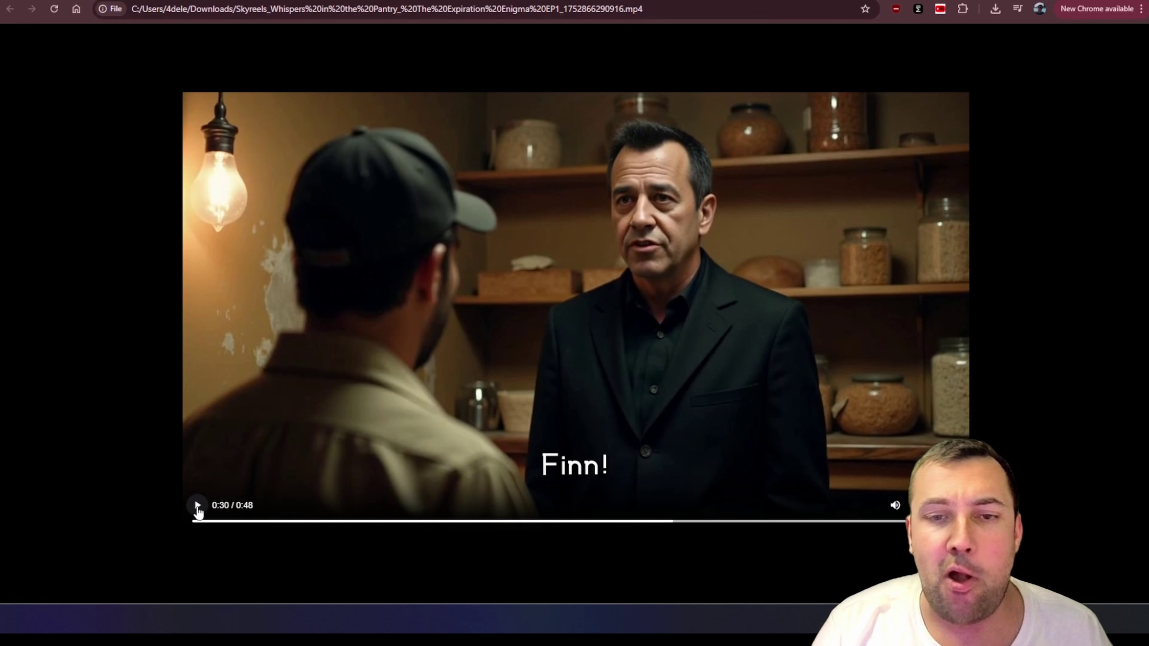
pyautogui.click(197, 506)
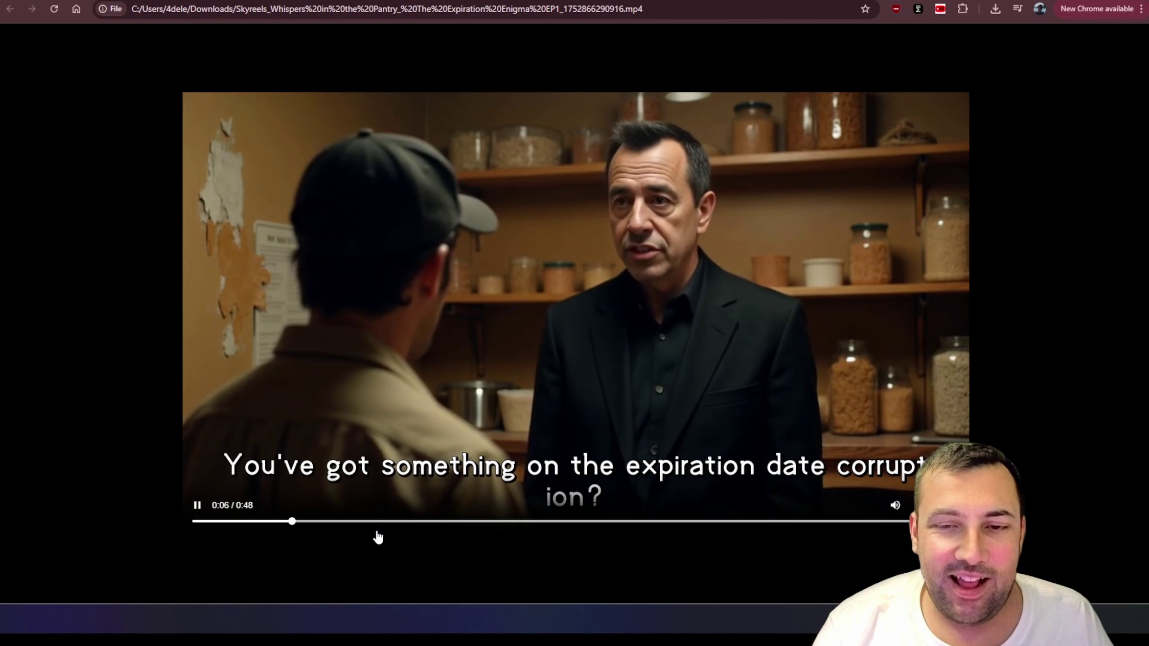
pyautogui.moveTo(372, 523); pyautogui.dragTo(680, 525)
pyautogui.click(198, 505)
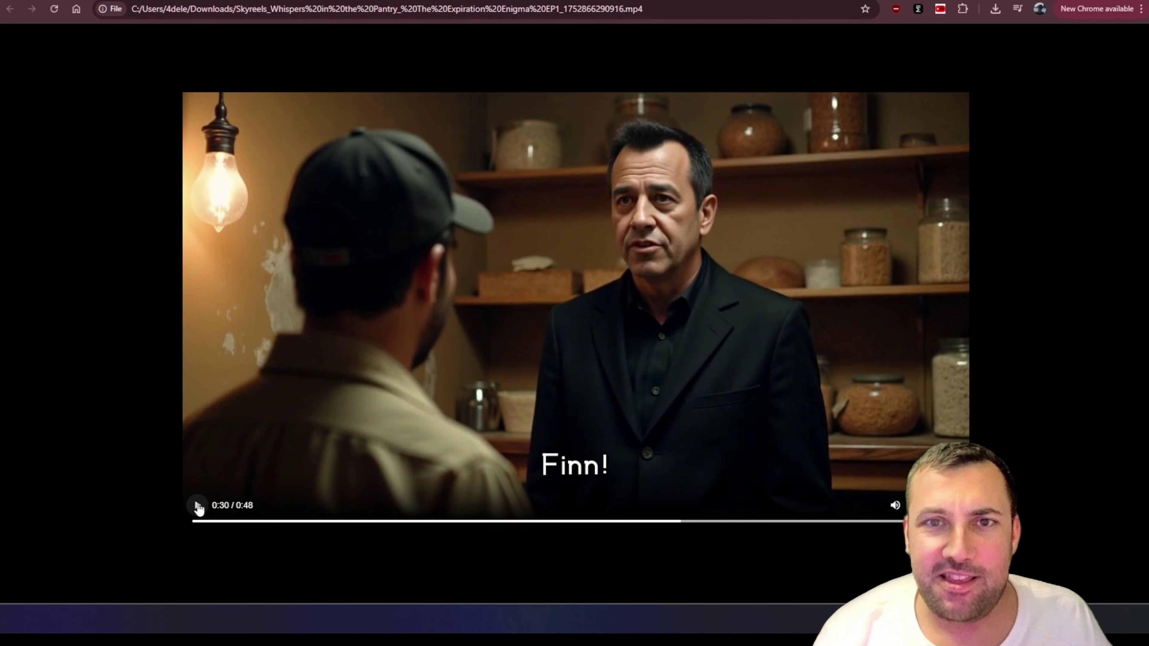
pyautogui.click(728, 522)
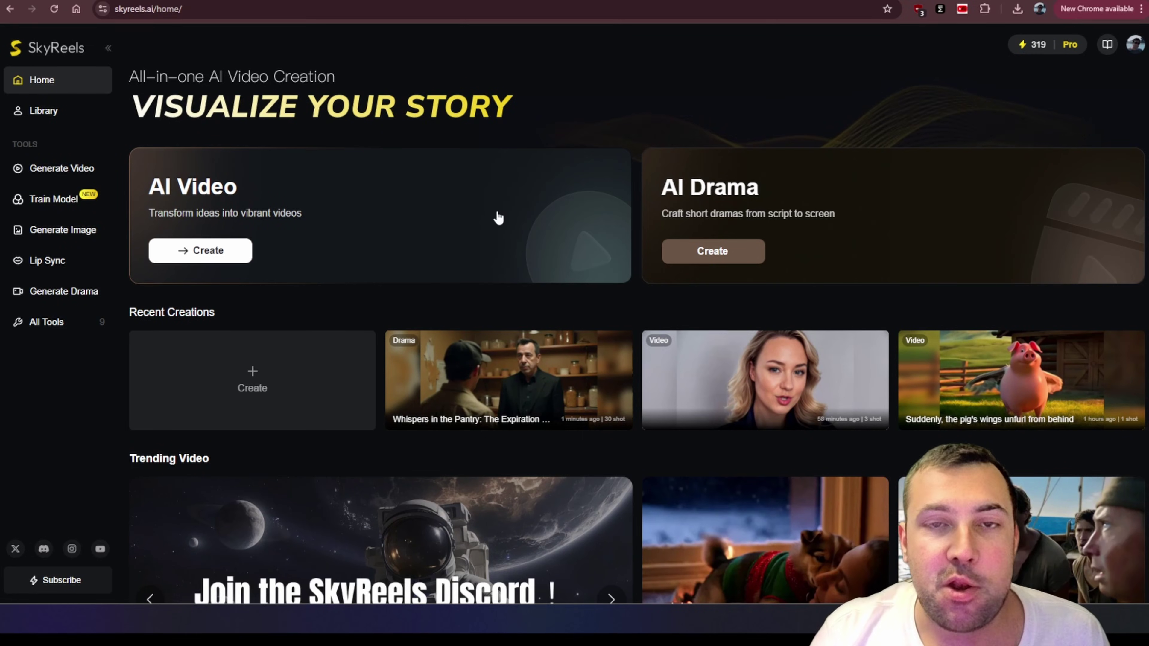
# Step: Open the All Tools overview from the SkyReels sidebar
pyautogui.click(90, 327)
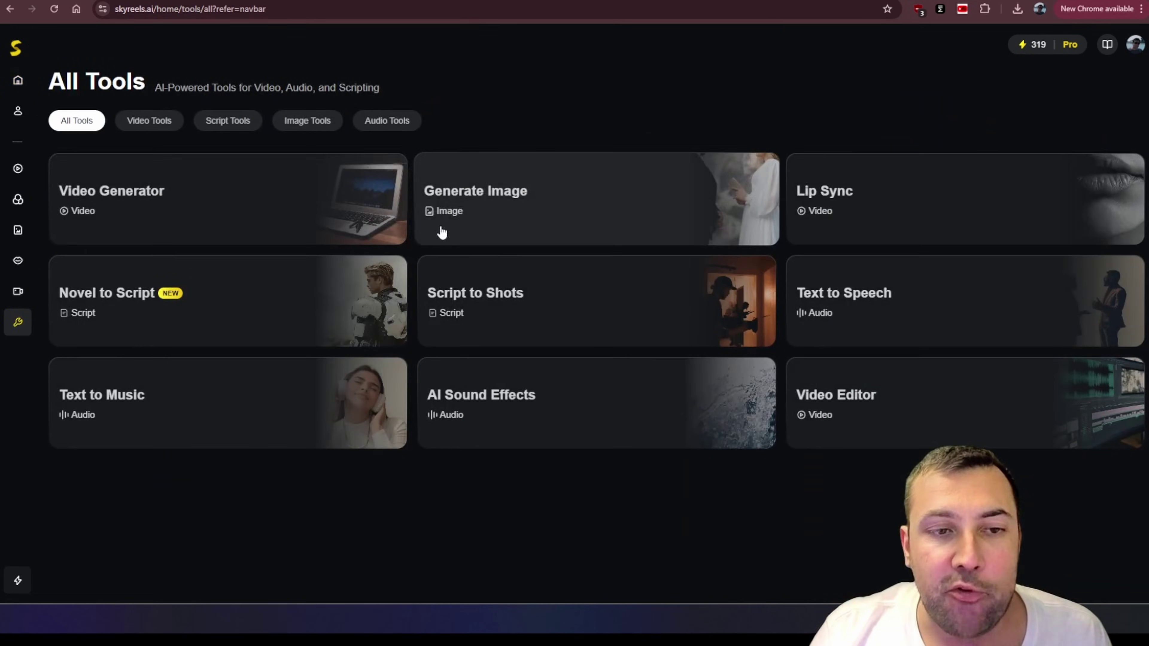